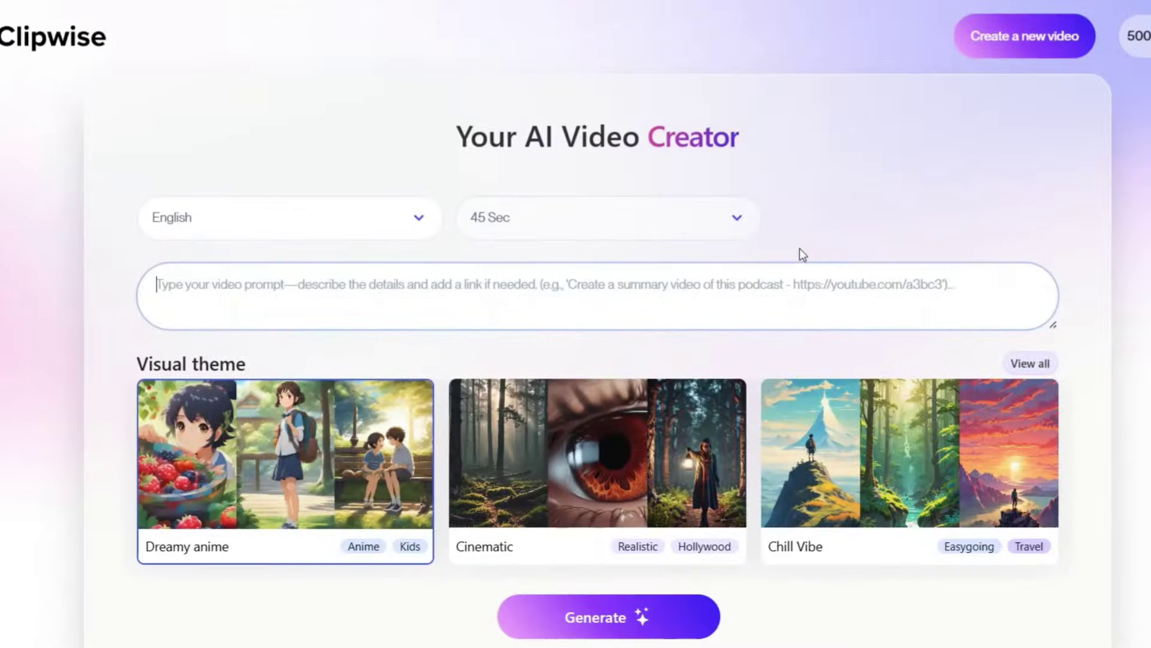
Compare the yearly-billed plan prices and open the account options menu.
scroll(800, 248, down, 3)
scroll(1016, 333, up, 2)
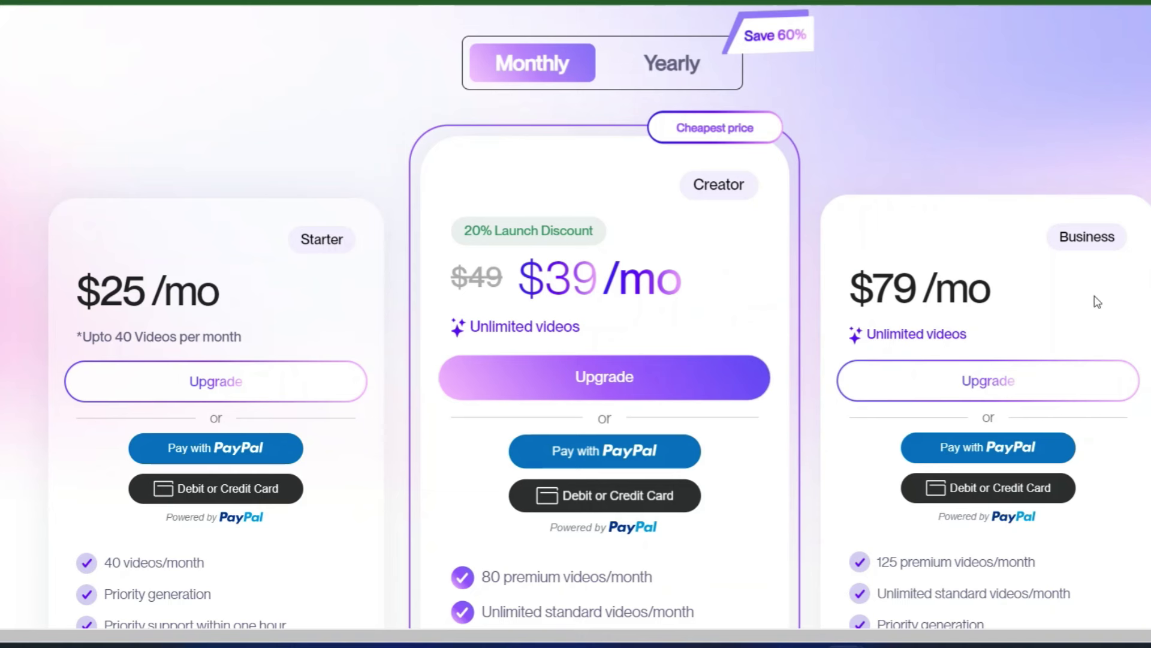
click(672, 63)
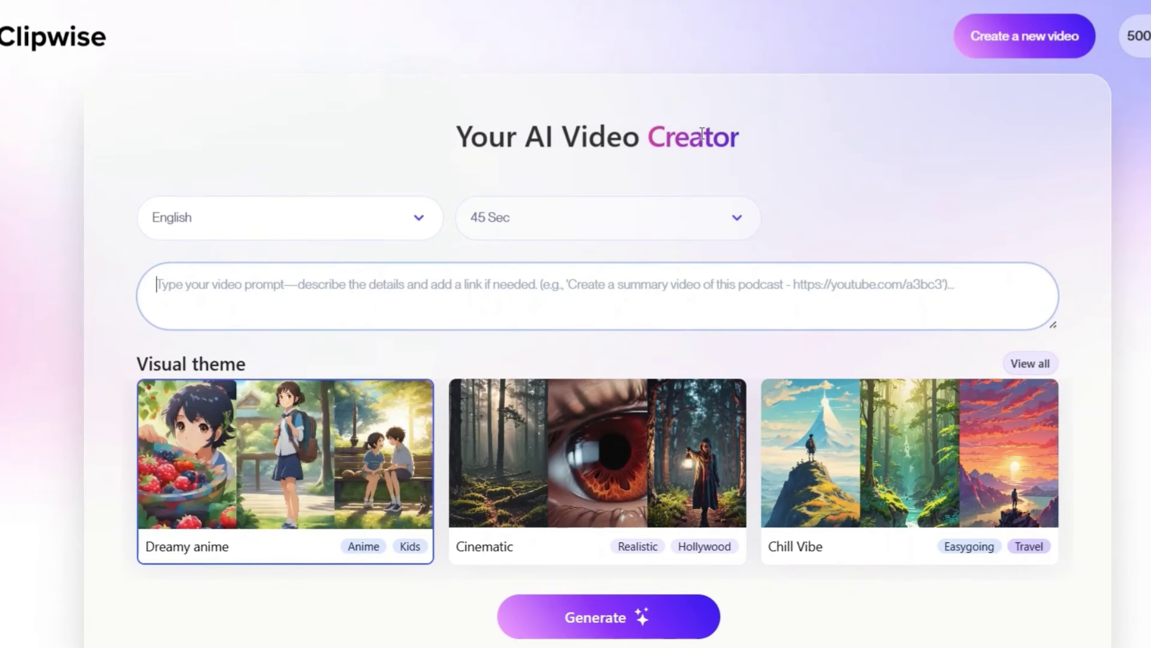
click(1136, 35)
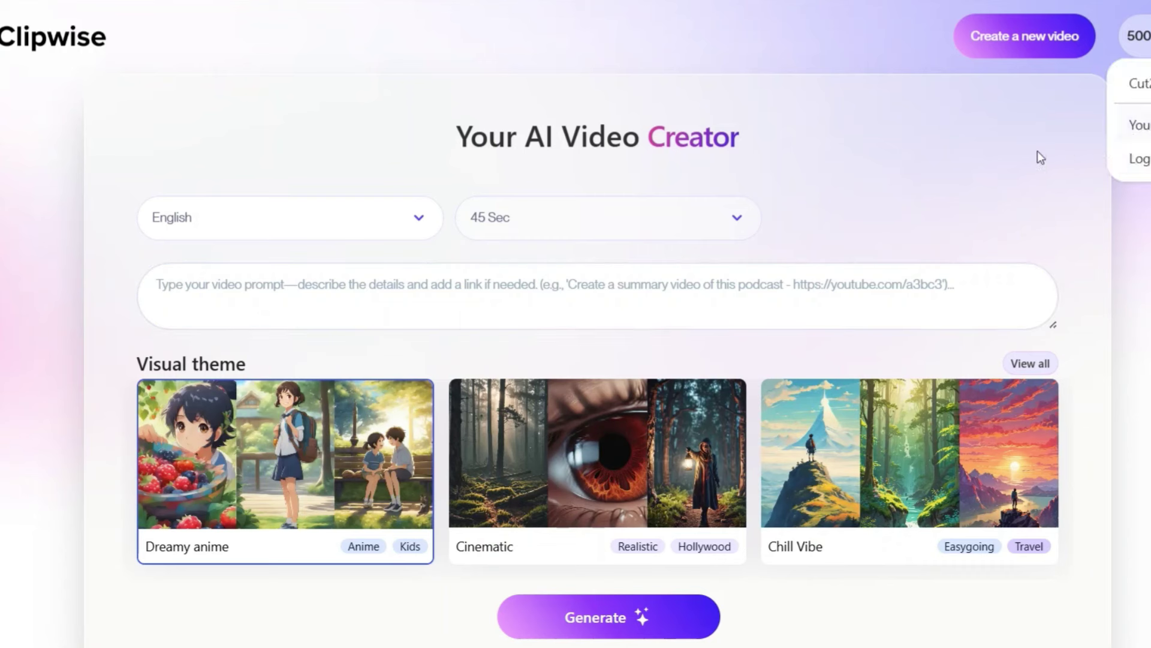
Keep the 45-second length and type 'motivational' into the video prompt.
click(527, 220)
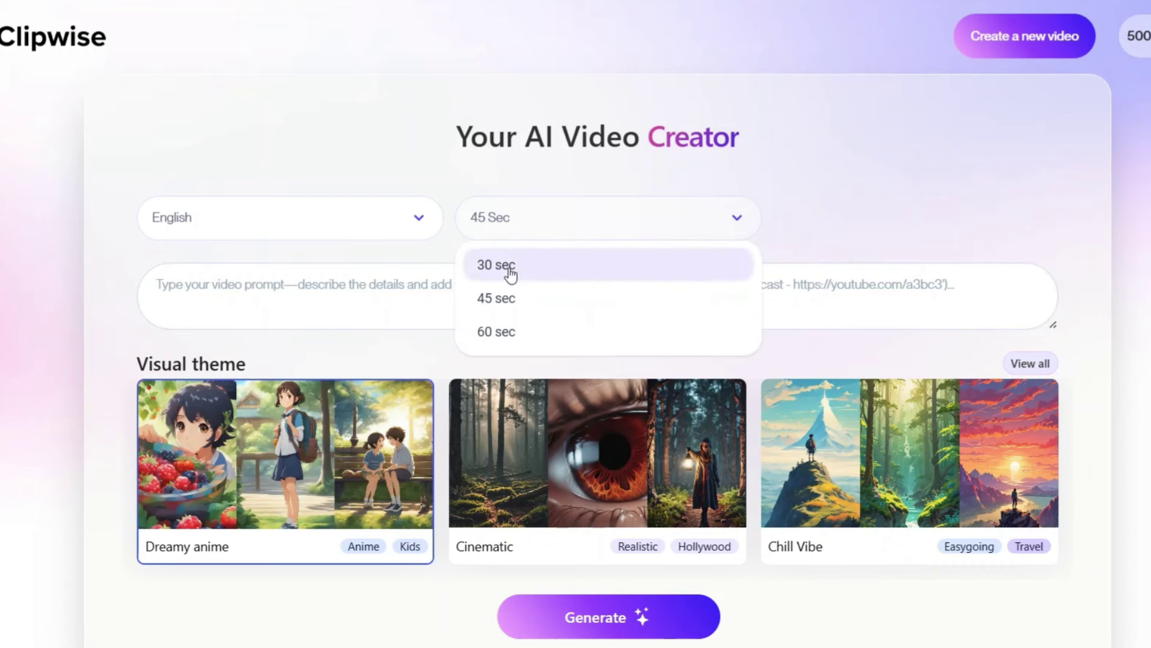
click(415, 183)
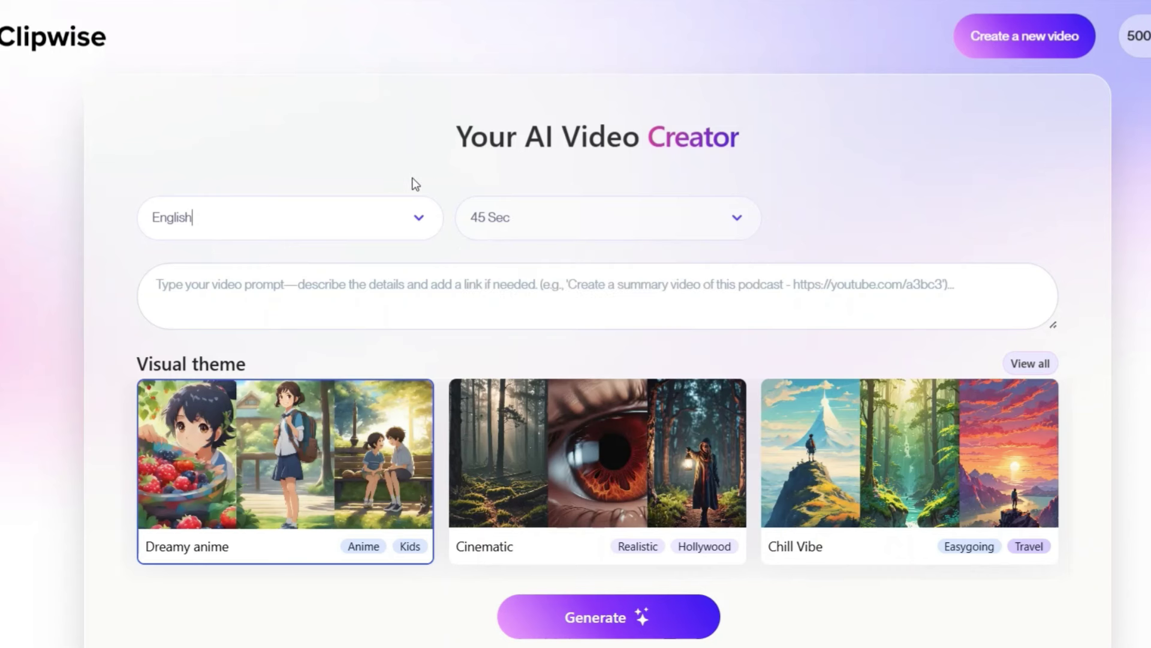
click(312, 286)
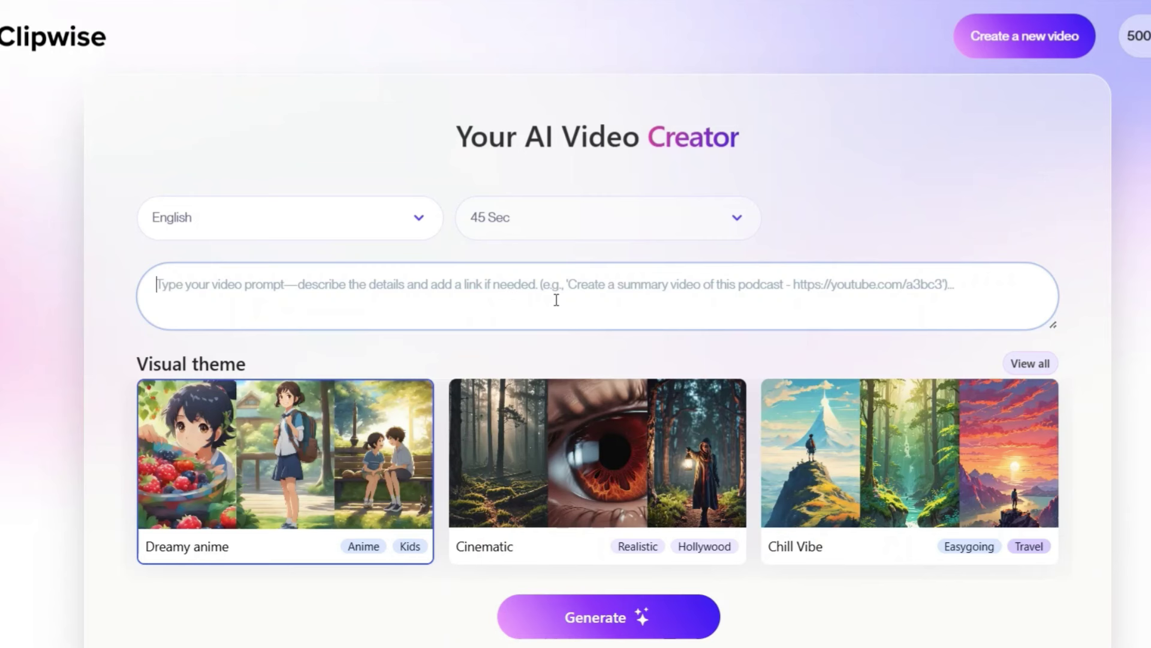
text(motivation)
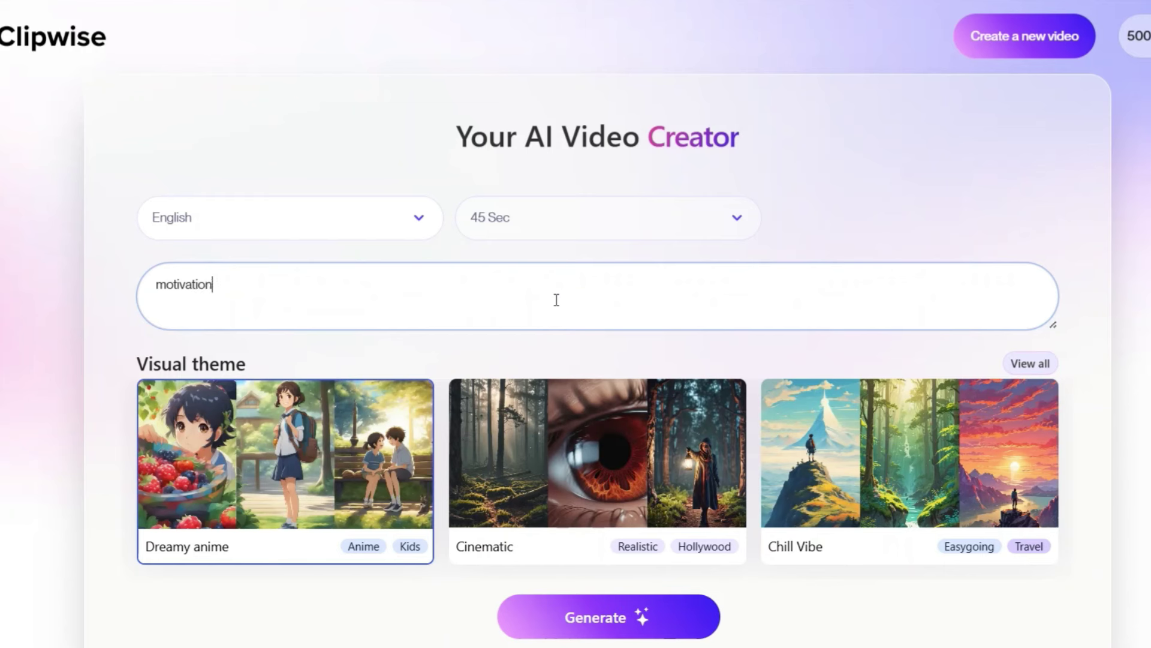
text(al video)
Open the full Visual theme gallery with Documentary Style selected.
scroll(399, 376, down, 2)
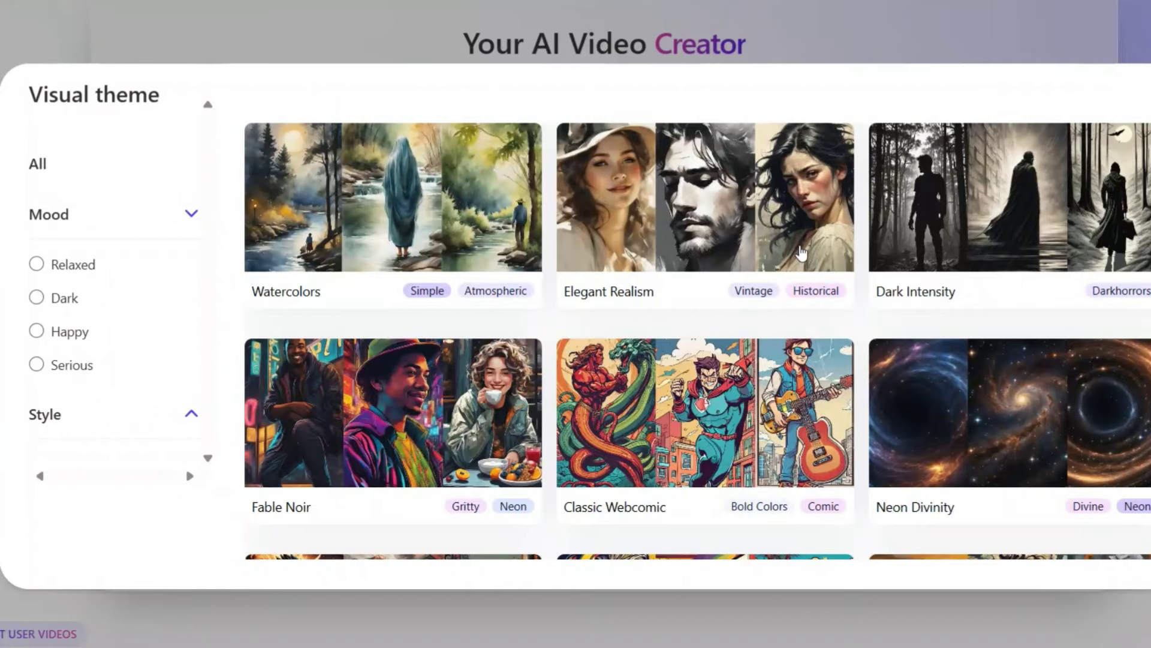
scroll(884, 346, down, 3)
scroll(884, 346, down, 3)
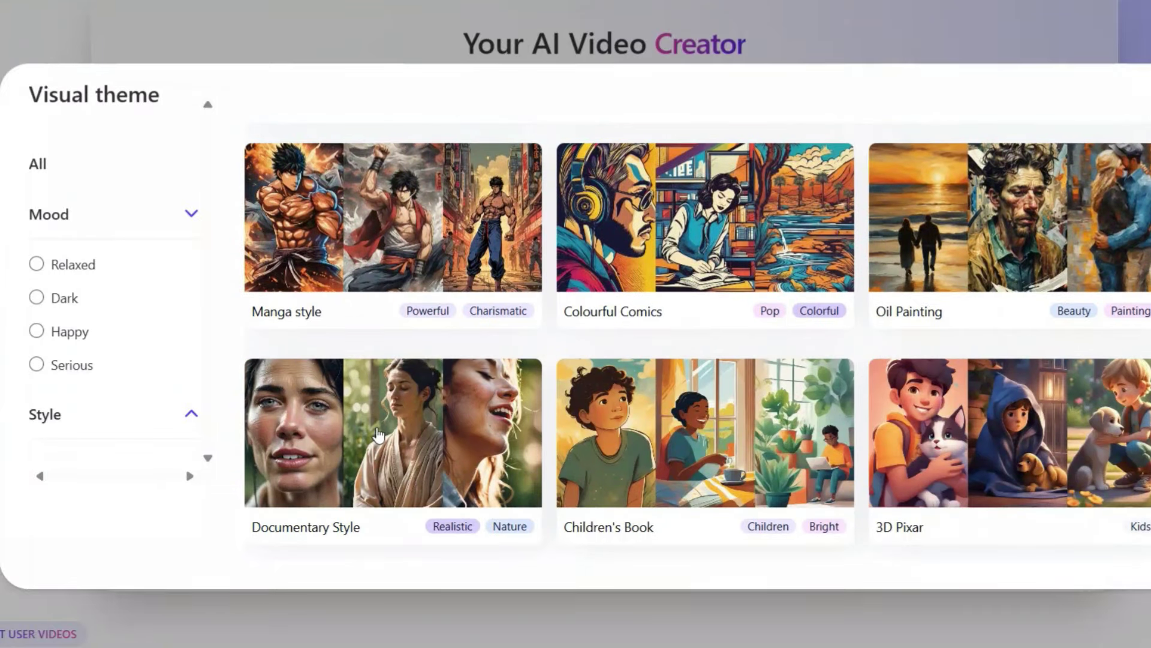
click(439, 435)
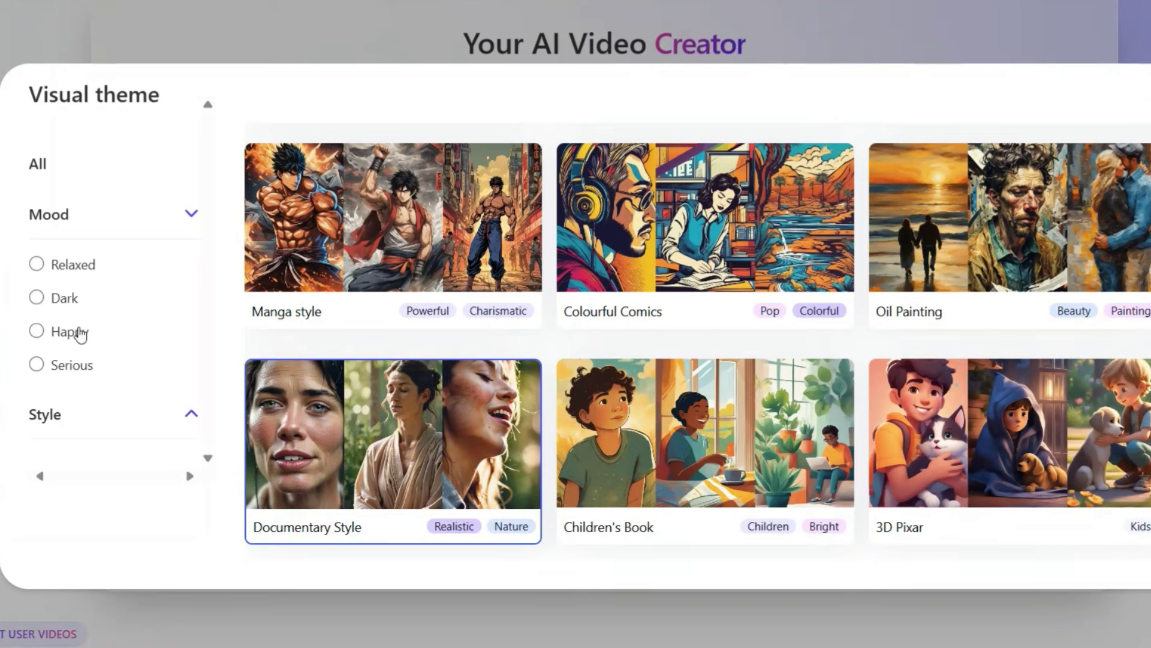
Filter the theme gallery by Serious, Dark and Relaxed moods, then close it.
click(73, 363)
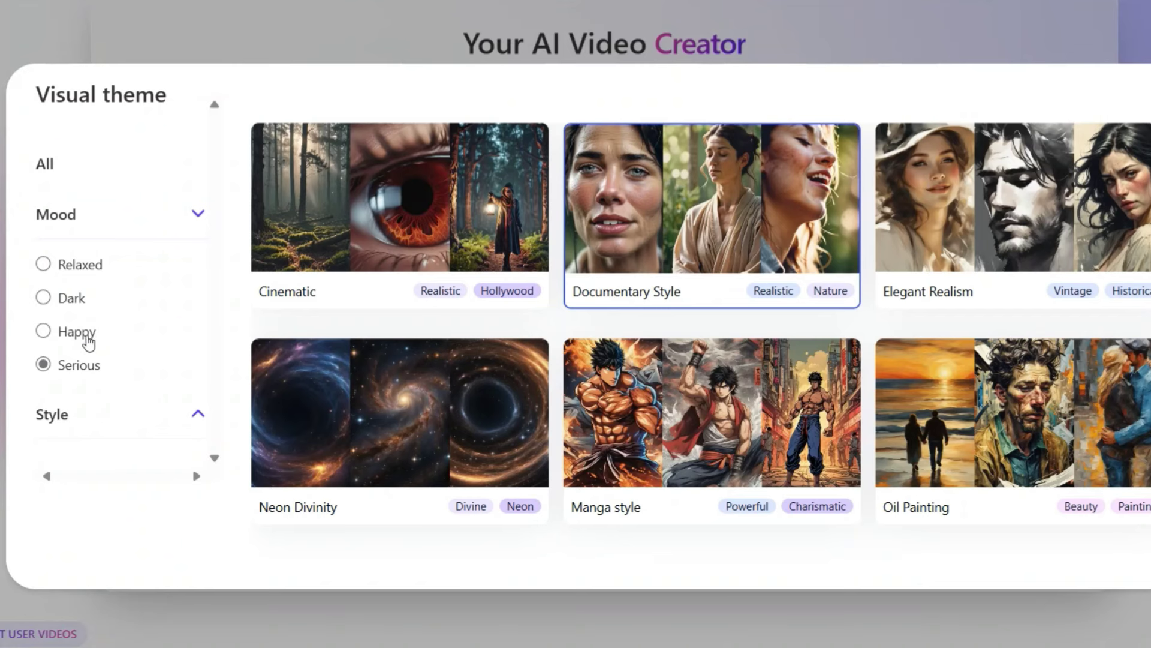
click(43, 298)
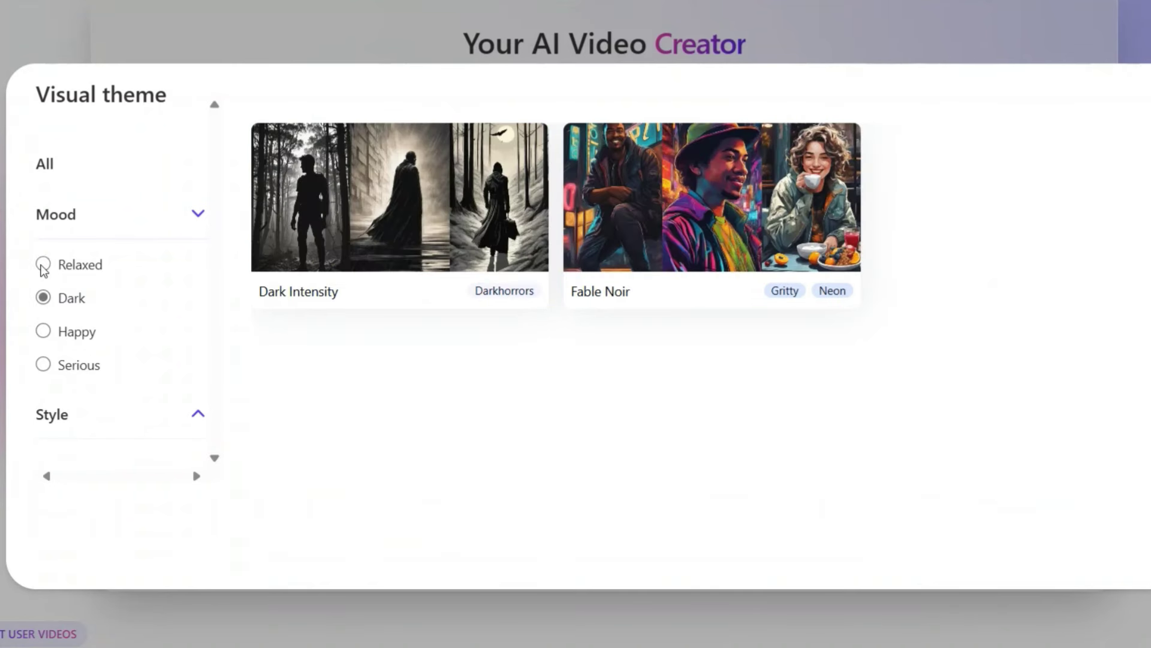
click(43, 264)
click(44, 369)
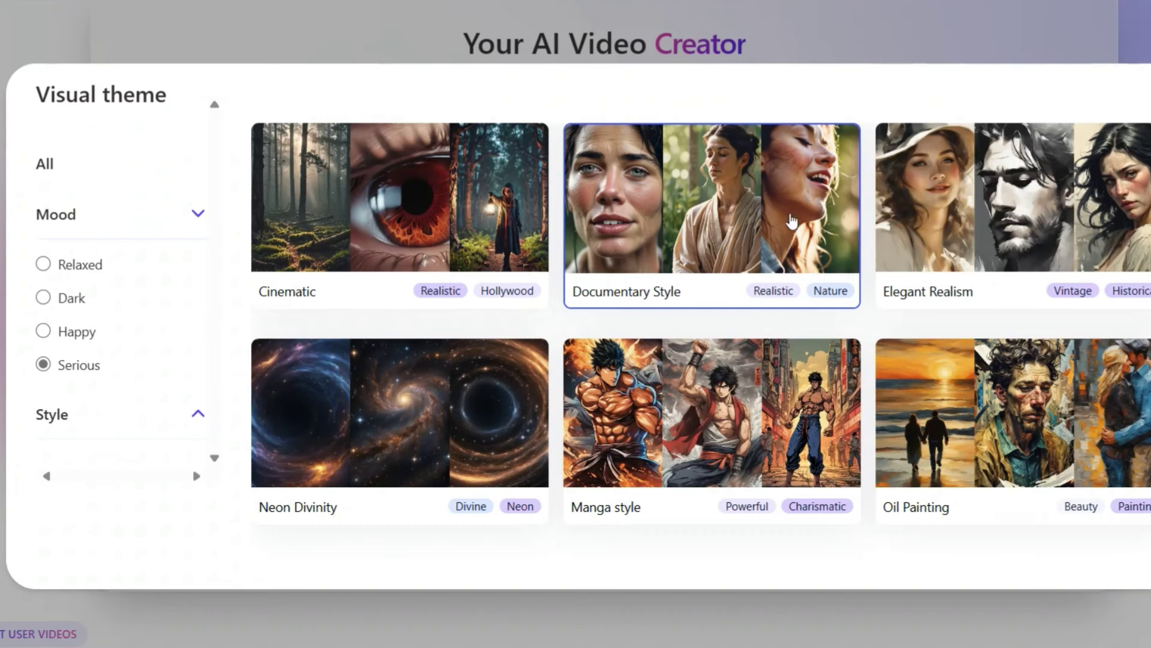
key(Escape)
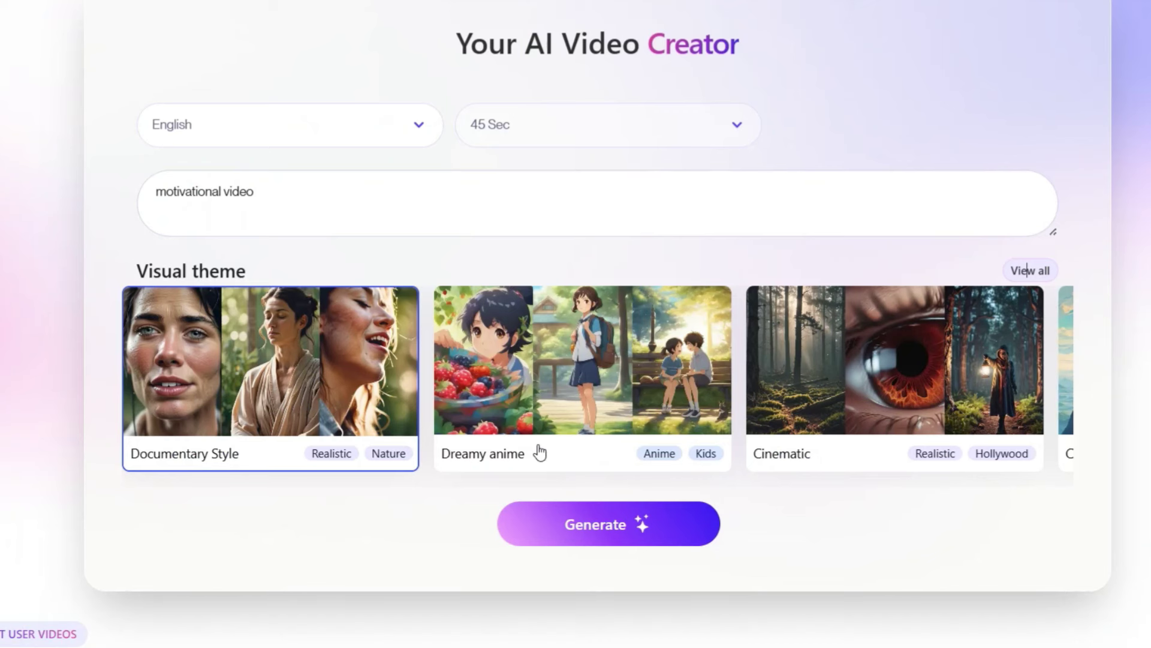
Set the video length to 60 seconds and generate the video.
click(537, 133)
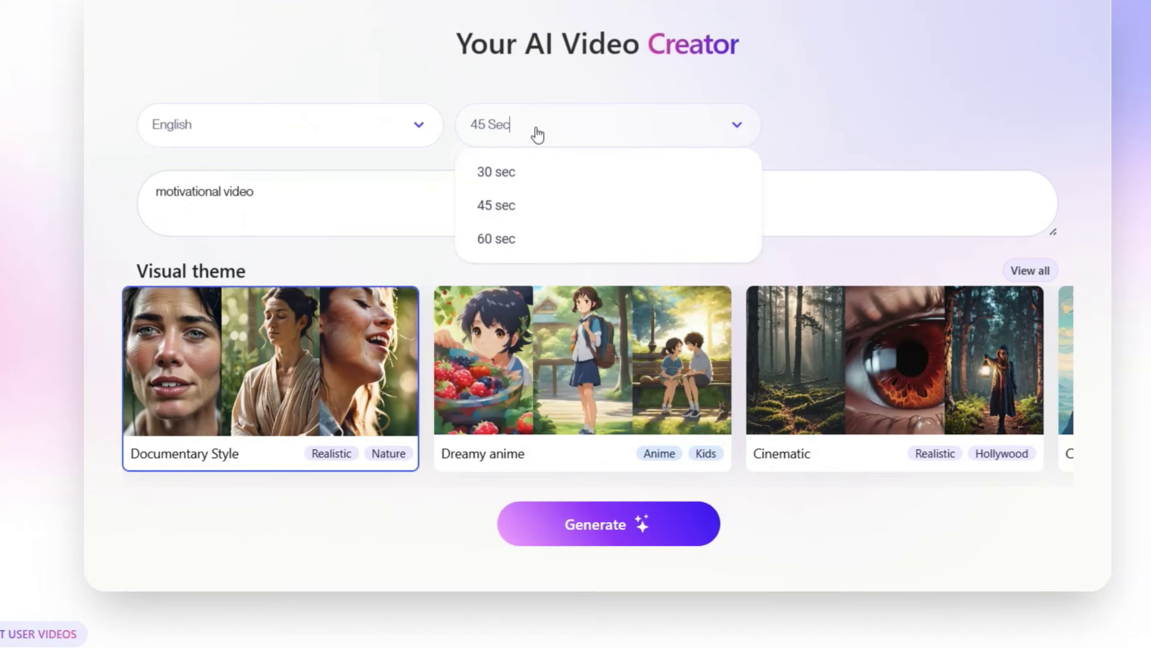
click(488, 239)
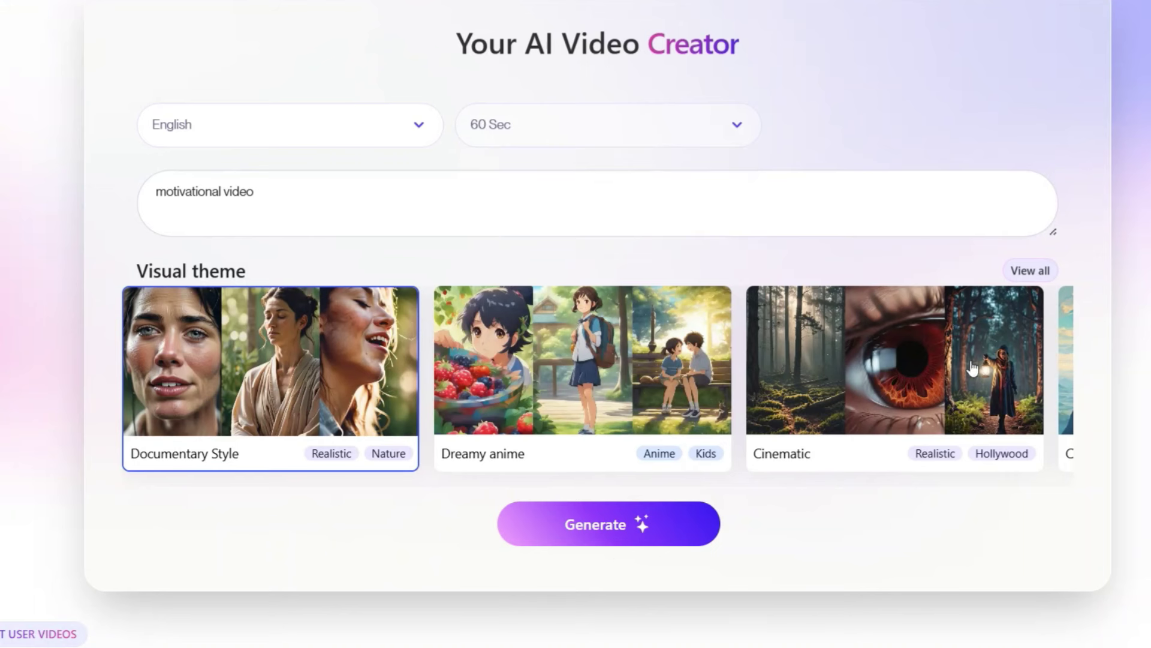
click(684, 539)
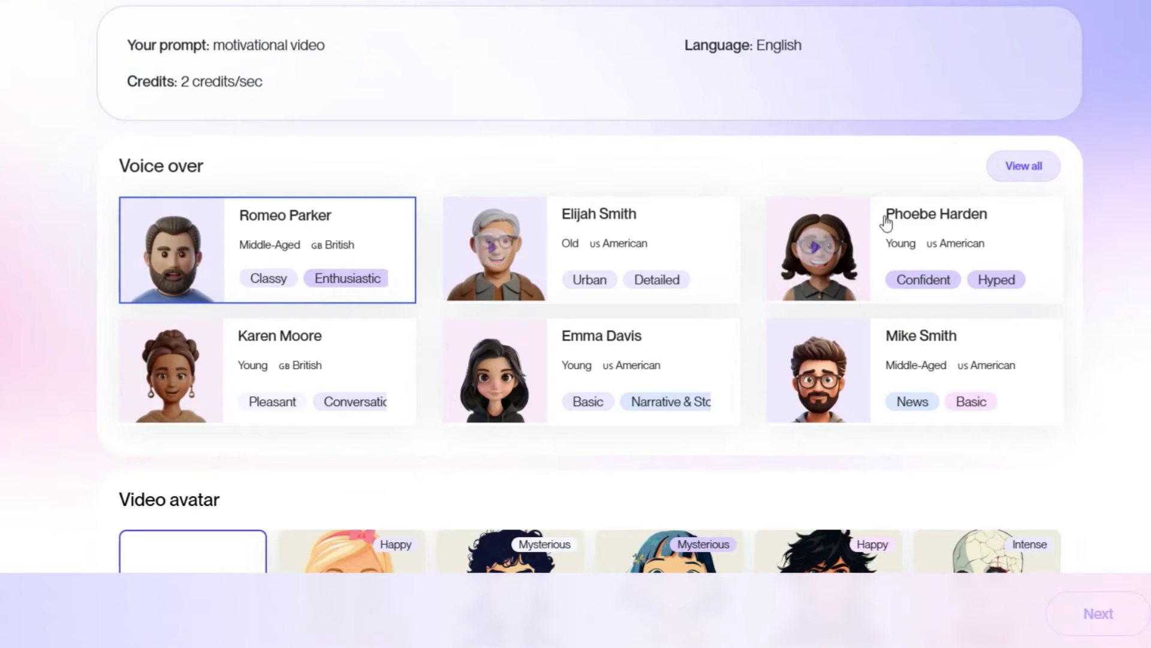
Scroll through the voice-over and avatar cards to review narrator options.
scroll(930, 200, down, 5)
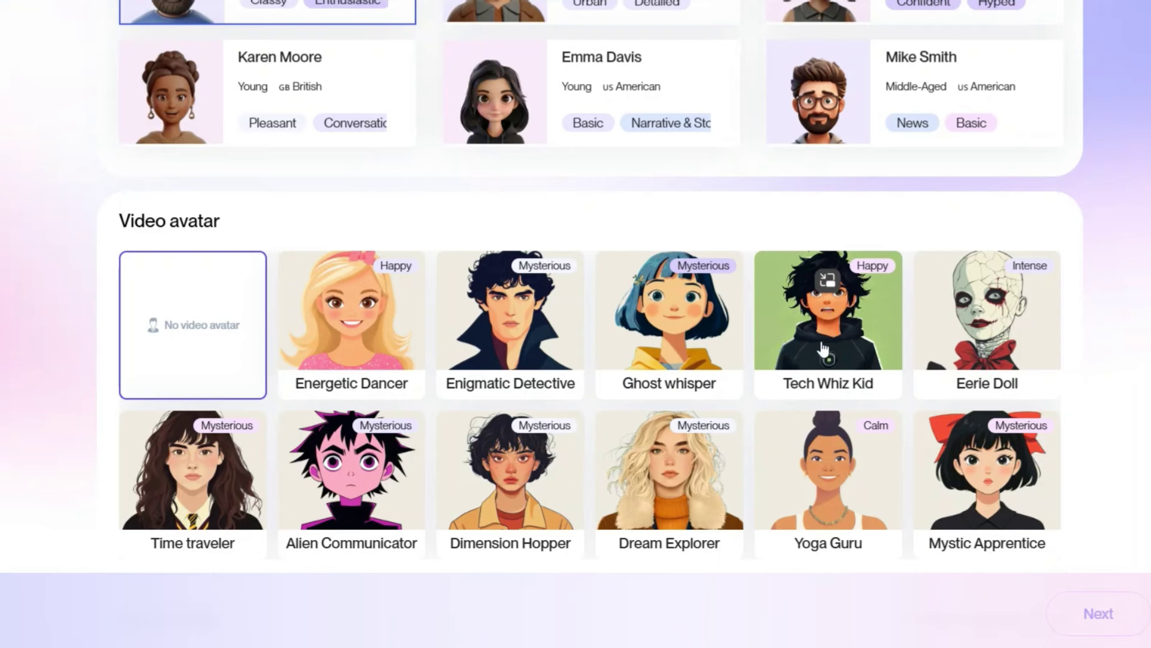
scroll(679, 372, down, 3)
scroll(659, 369, down, 3)
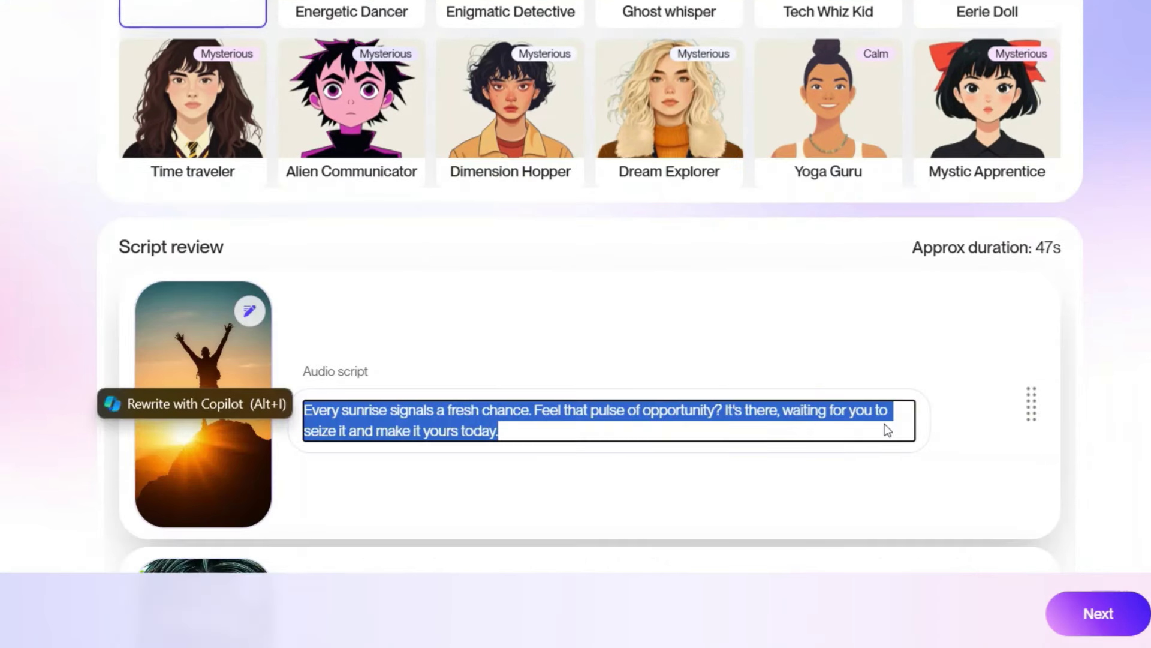
scroll(901, 465, down, 3)
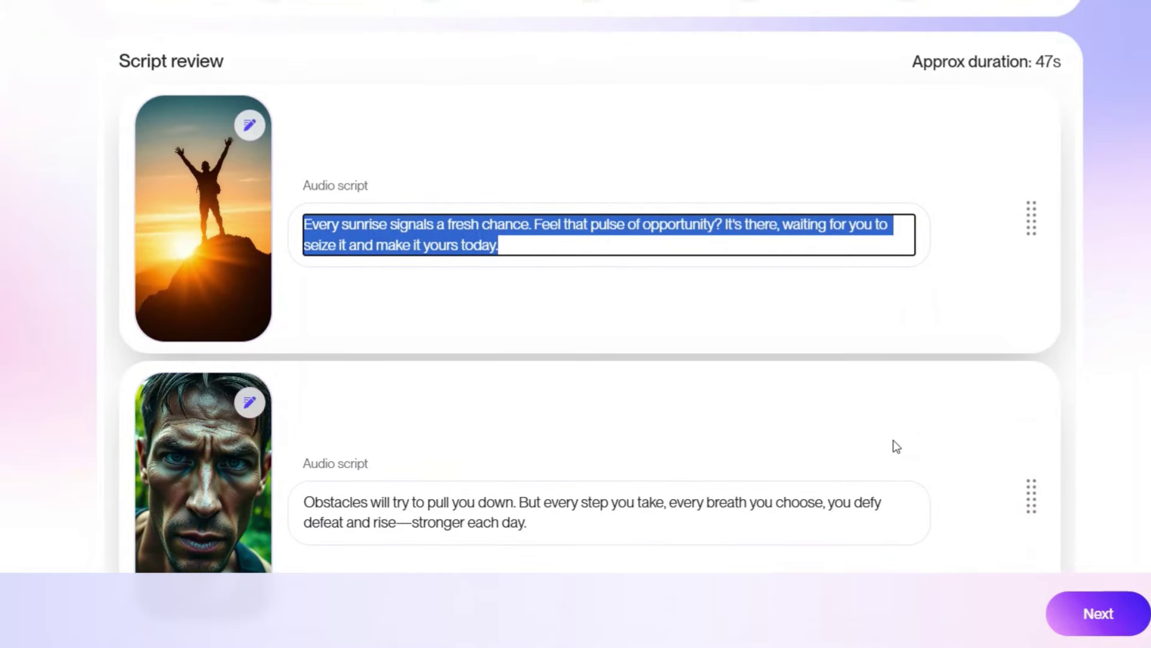
scroll(848, 439, down, 12)
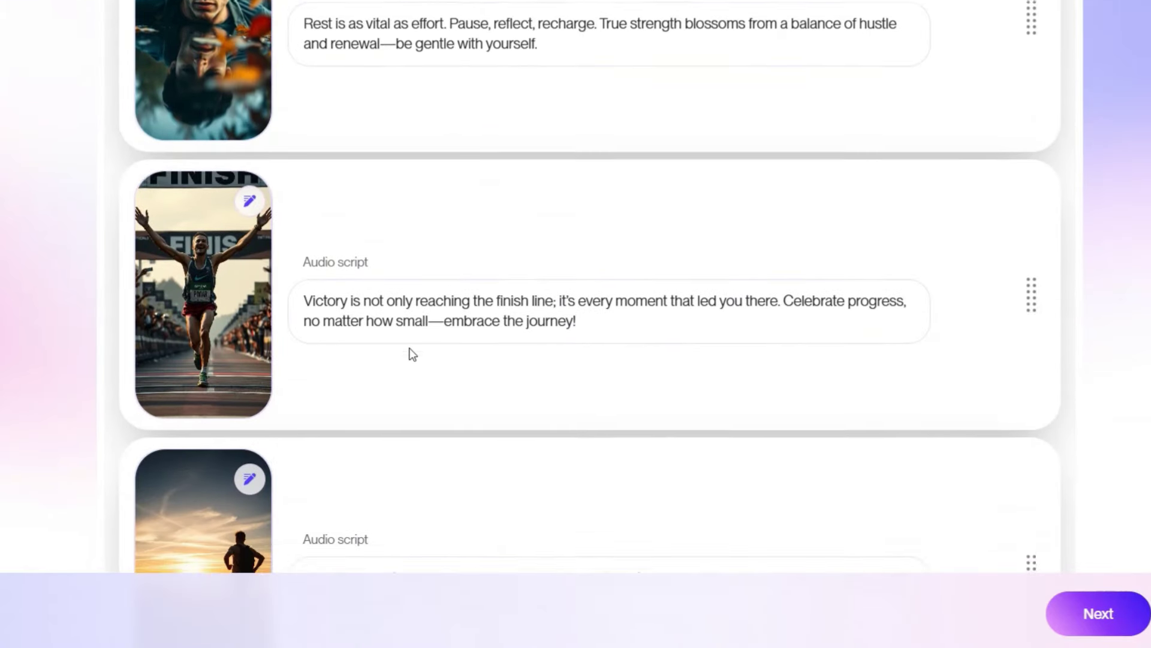
scroll(412, 355, down, 3)
scroll(630, 216, down, 1)
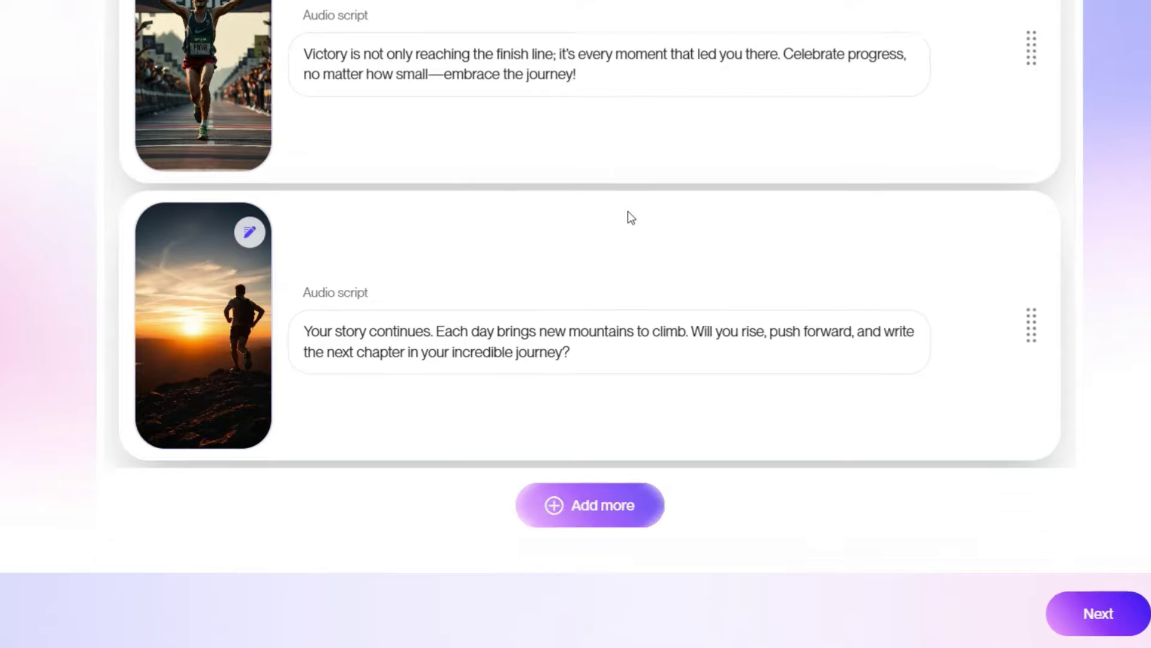
scroll(372, 295, up, 20)
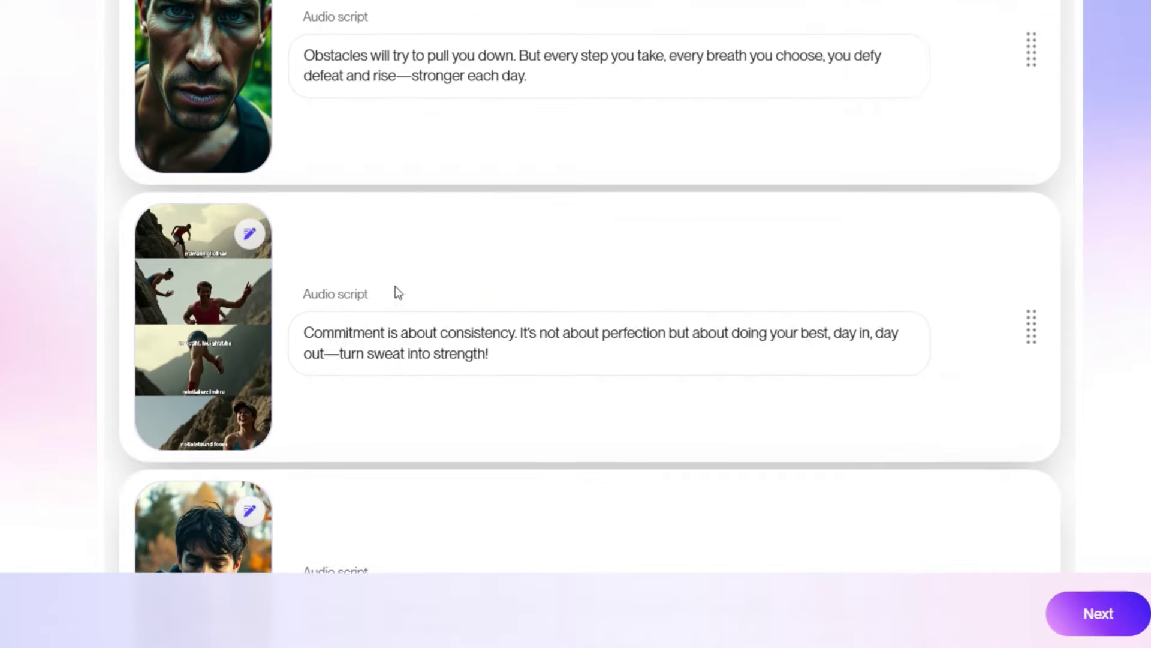
scroll(1017, 481, up, 8)
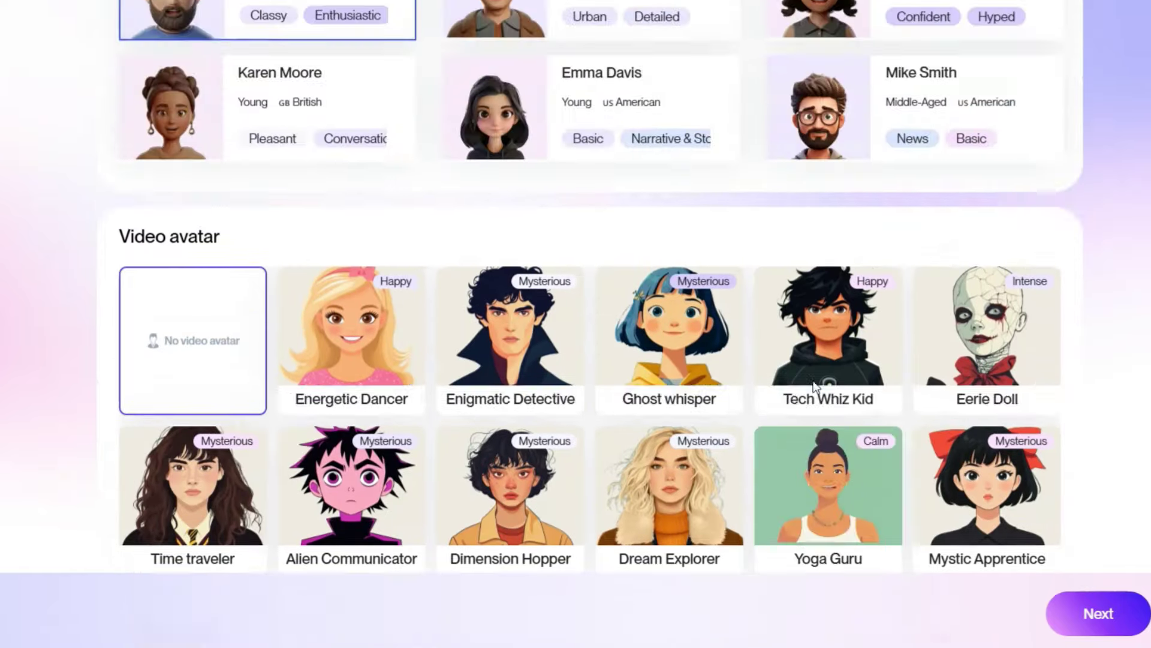
scroll(405, 466, down, 3)
scroll(405, 467, down, 1)
scroll(478, 344, up, 3)
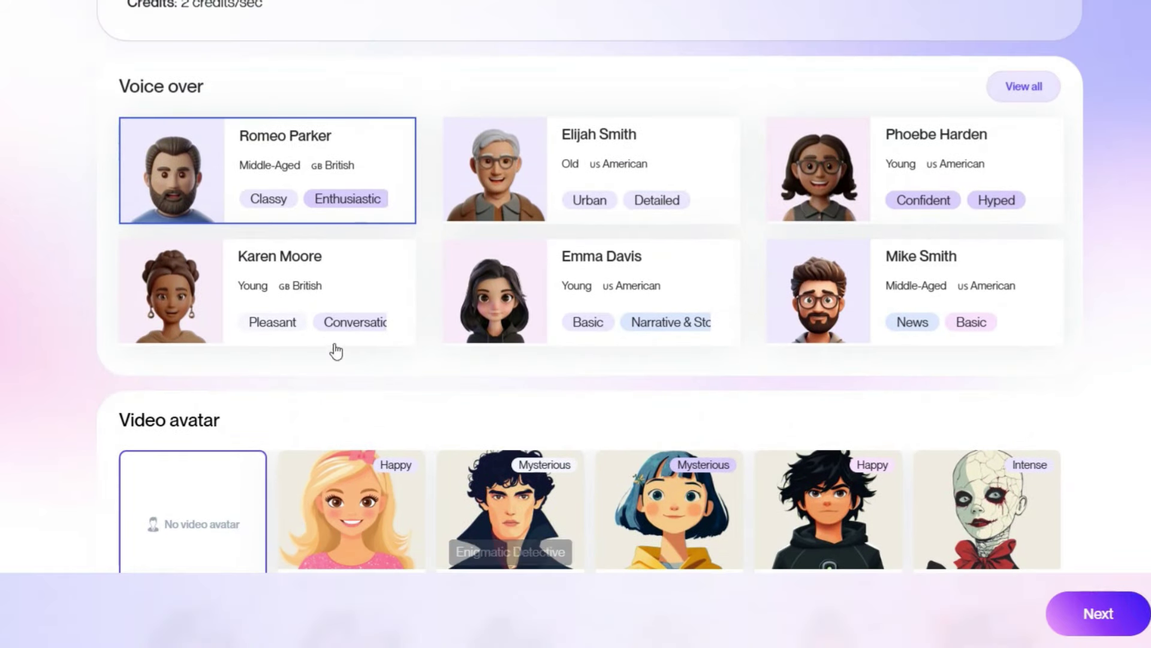
Stop the current sample, preview the older American voice, and continue to Customize.
click(169, 169)
click(492, 170)
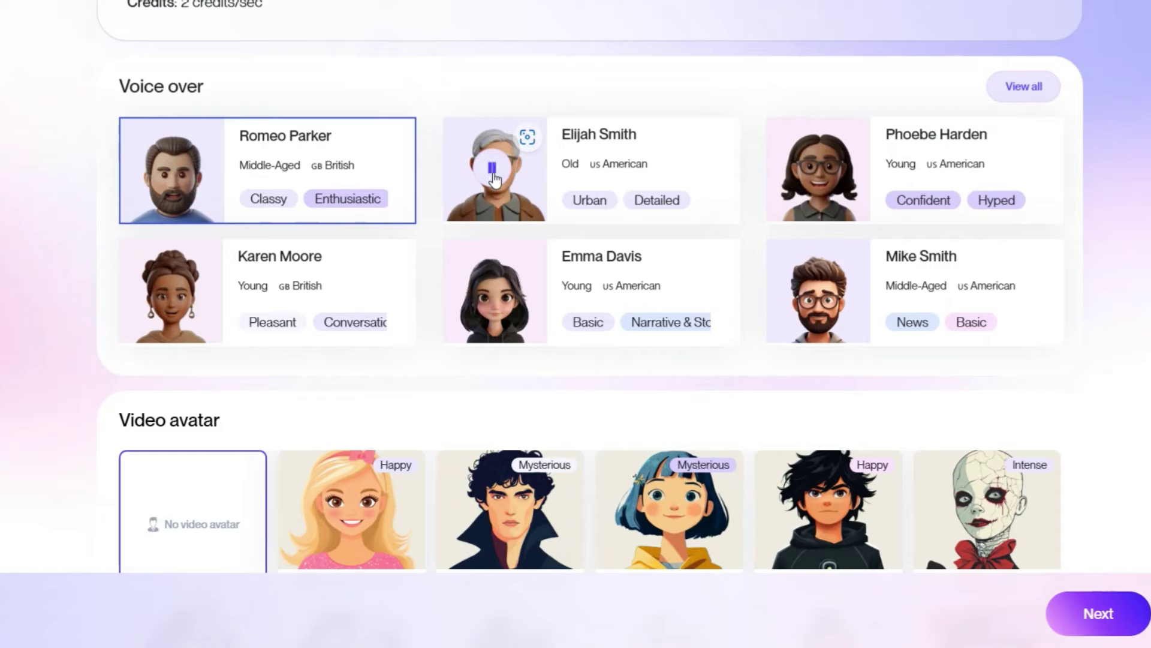
click(652, 191)
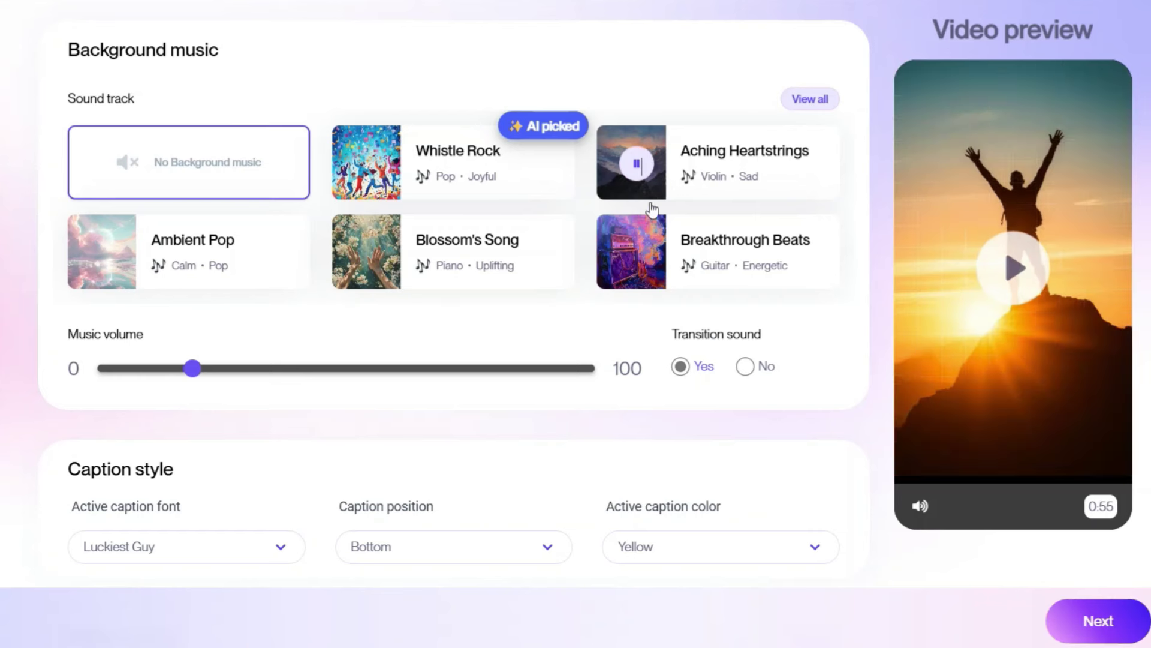
Choose Aching Heartstrings as the background music.
click(711, 172)
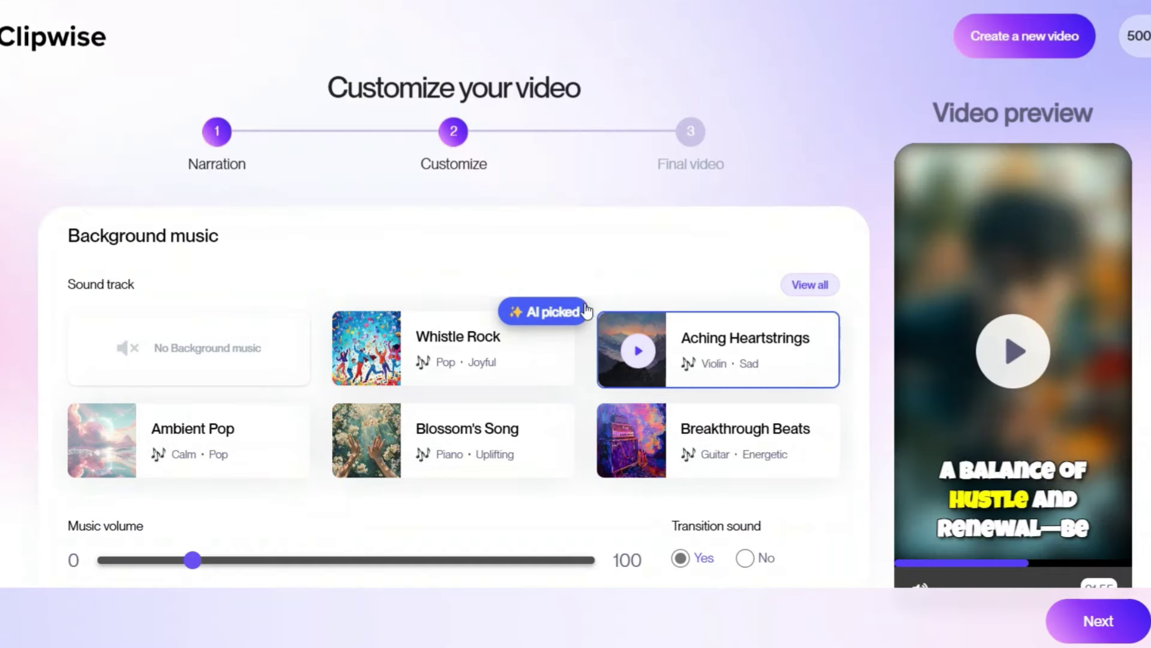
scroll(429, 327, down, 2)
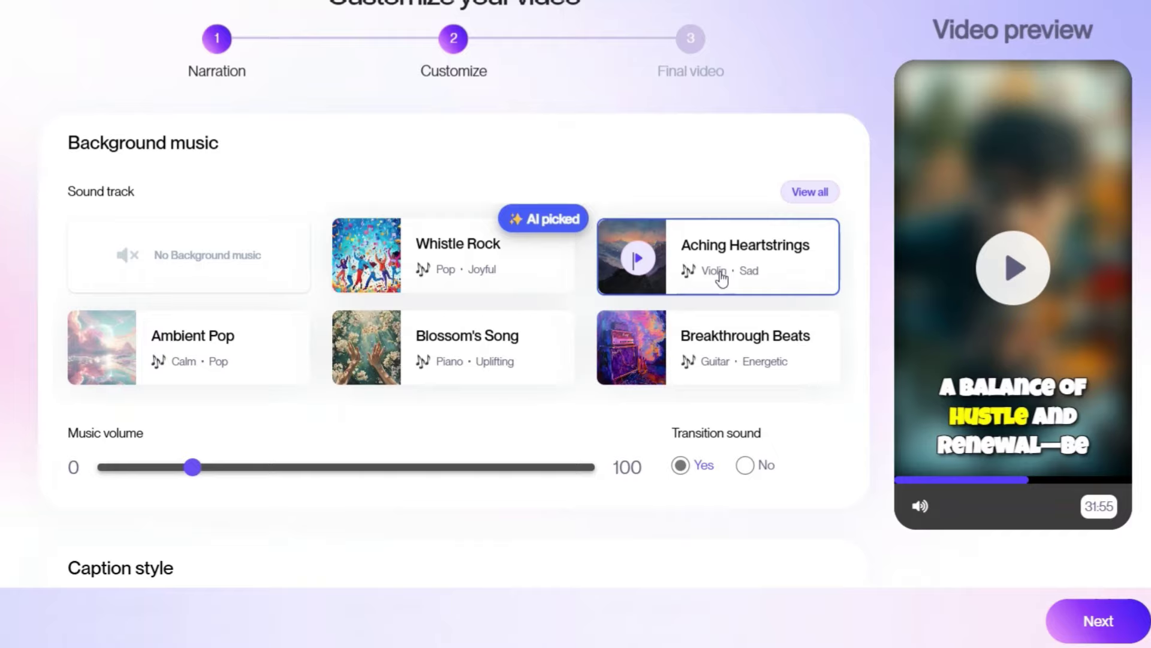
scroll(501, 311, down, 4)
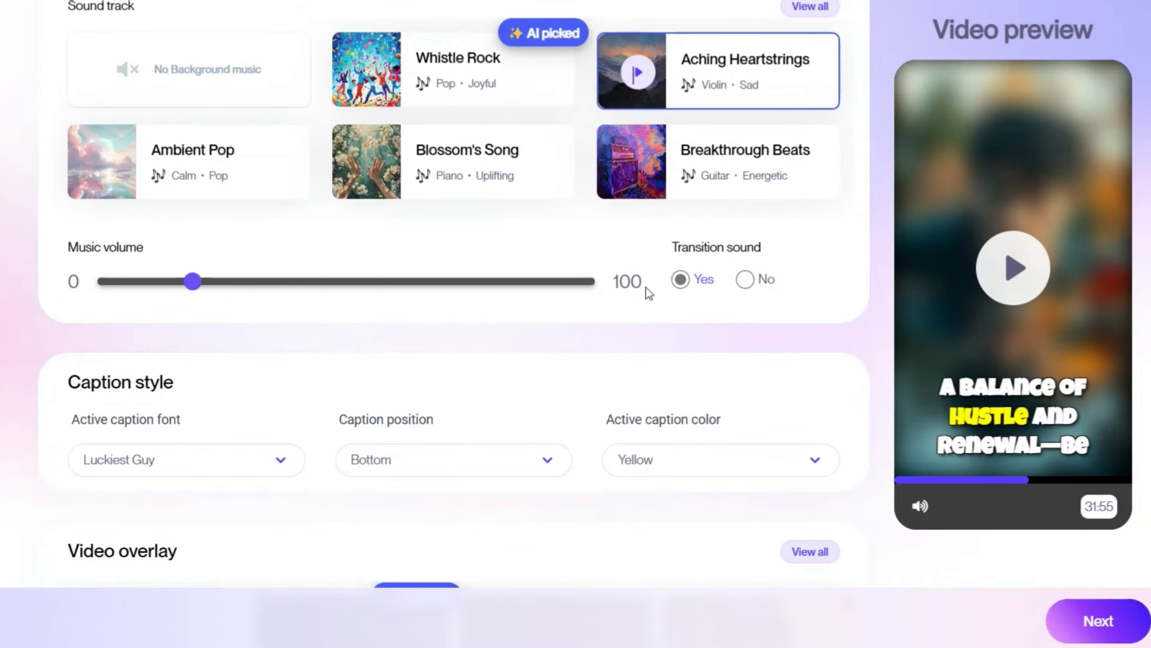
scroll(214, 405, down, 2)
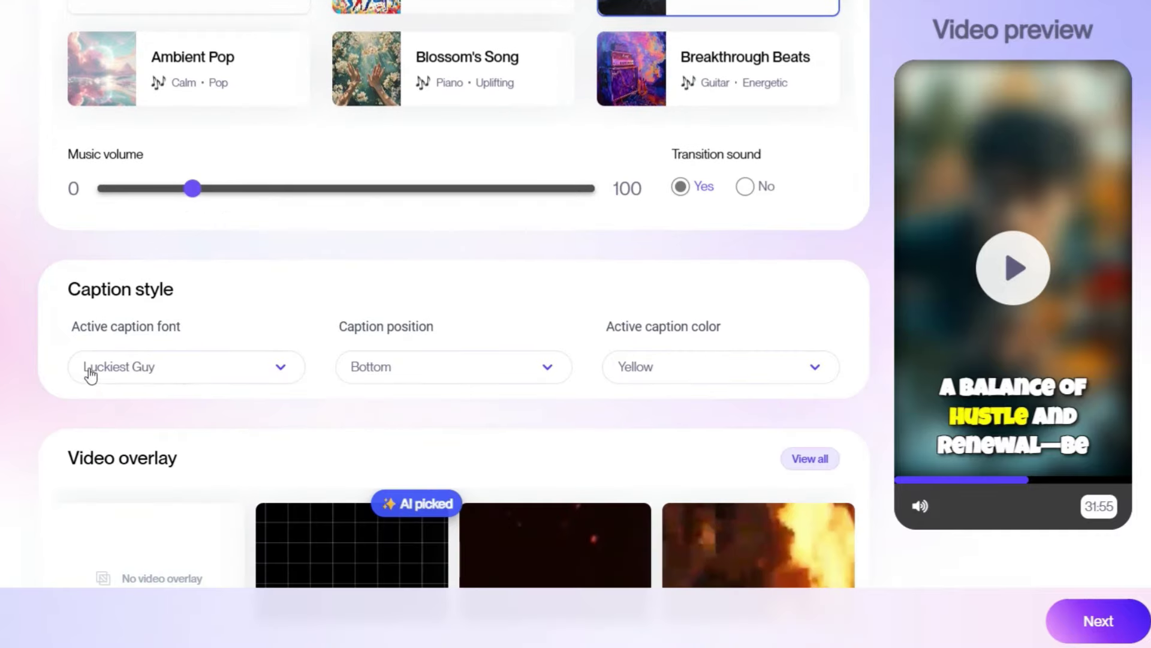
Change the active caption font from Luckiest Guy to Lilita One.
click(185, 373)
scroll(180, 462, down, 2)
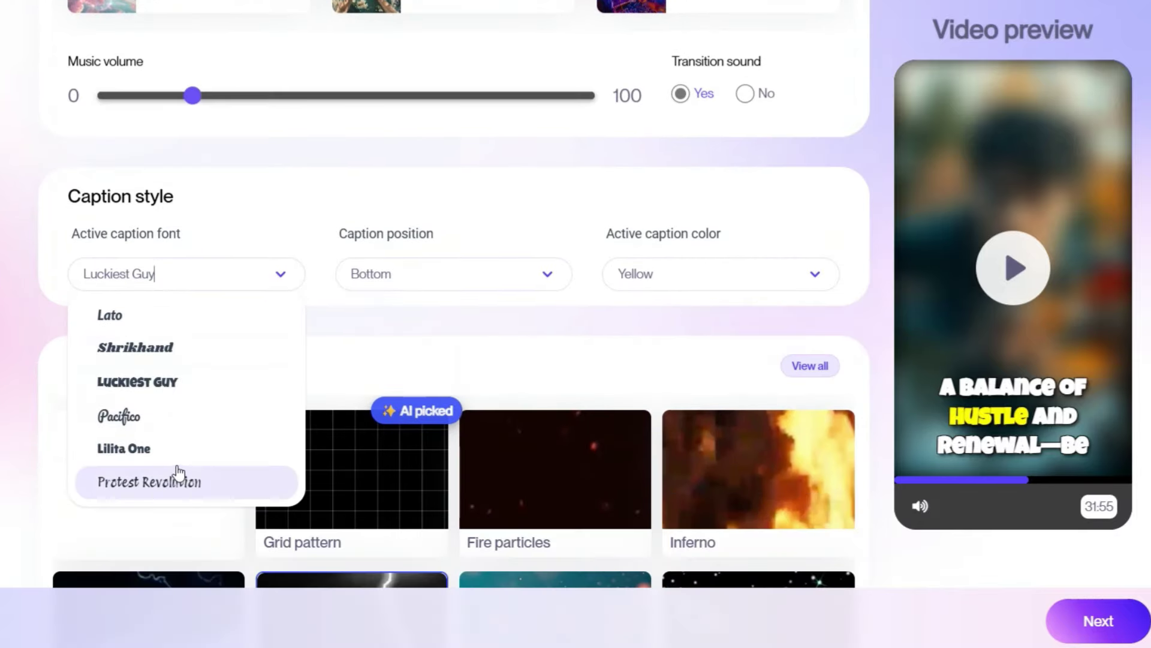
click(174, 379)
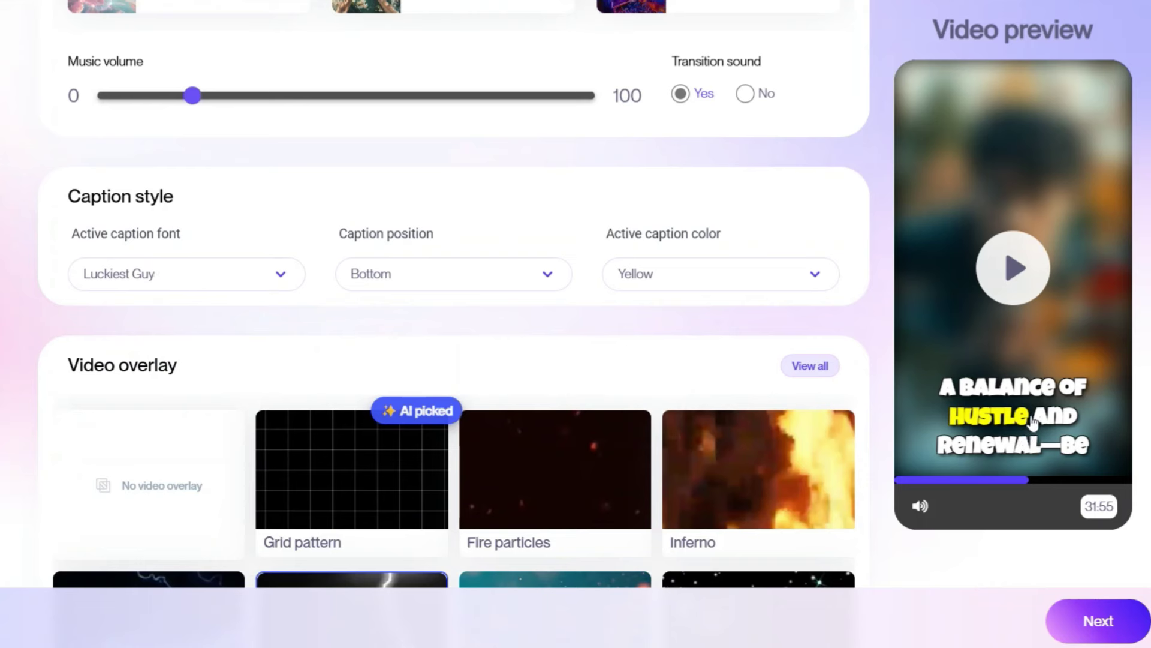
click(182, 274)
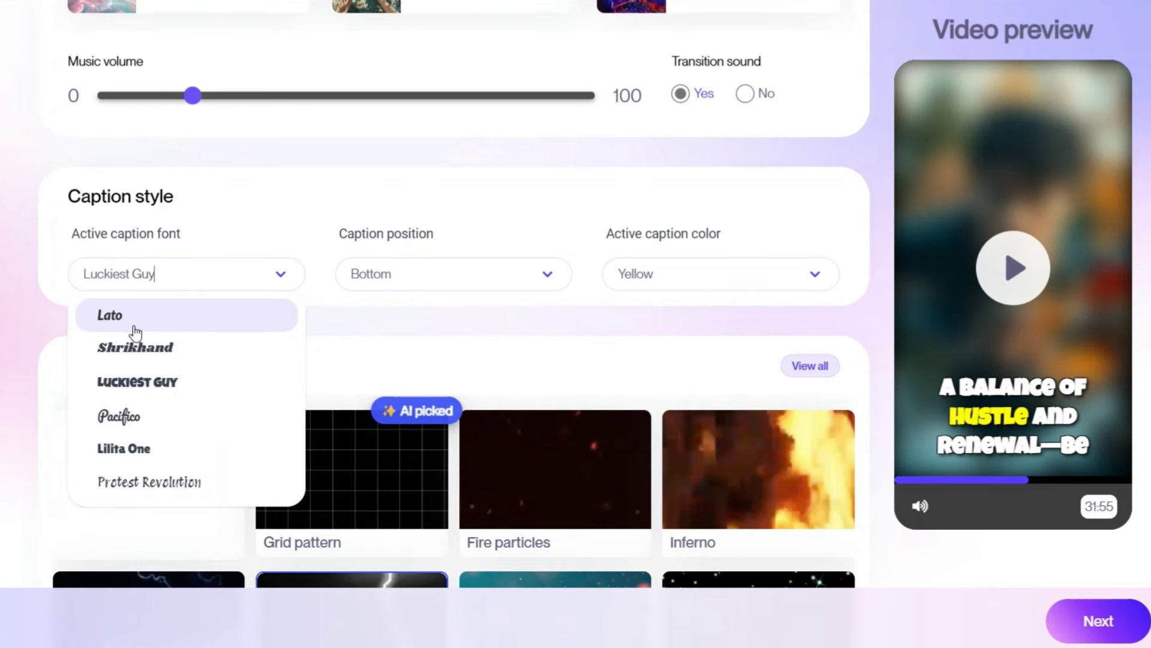
scroll(163, 371, down, 4)
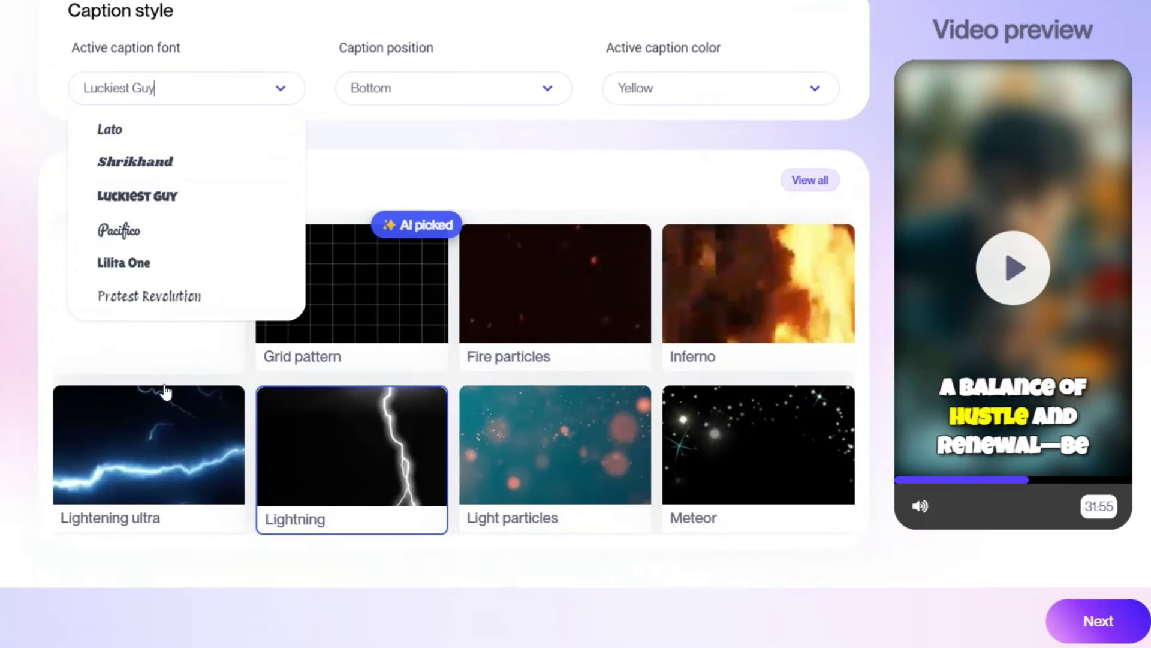
click(143, 267)
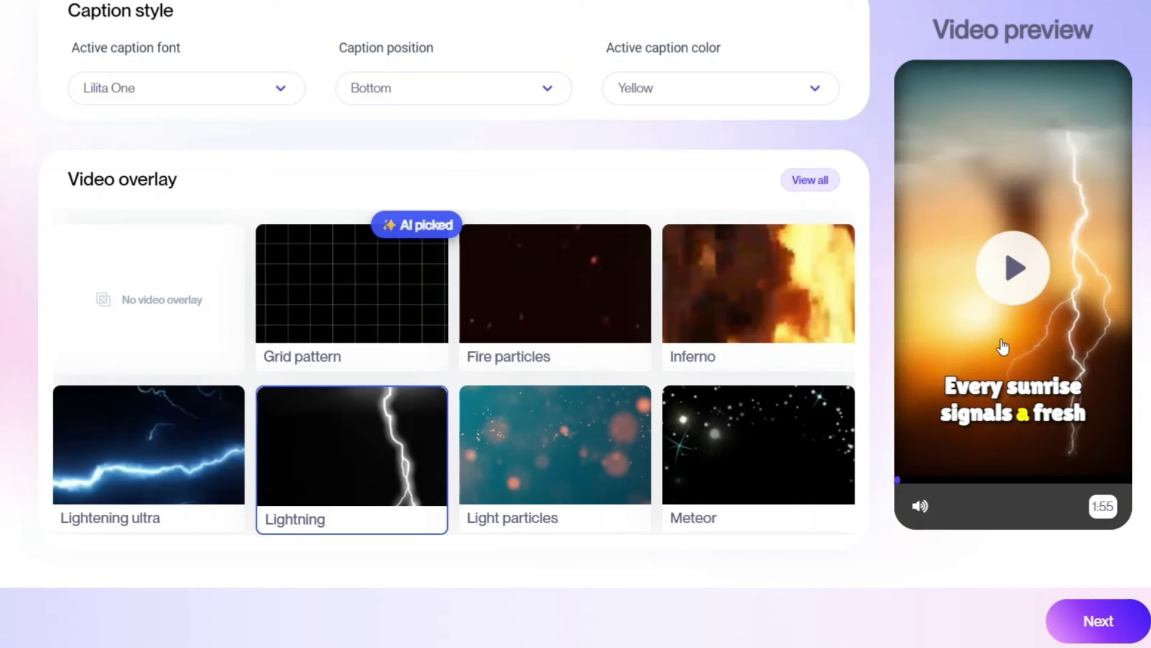
Set the caption position to Center.
scroll(393, 275, up, 2)
click(411, 180)
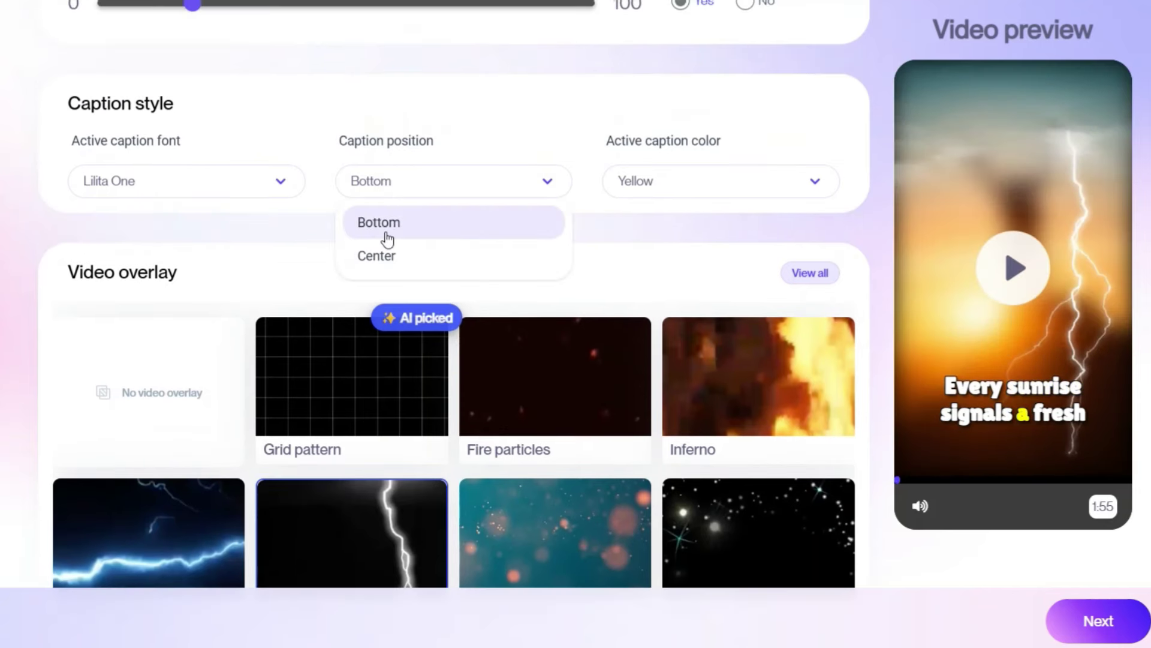
click(383, 256)
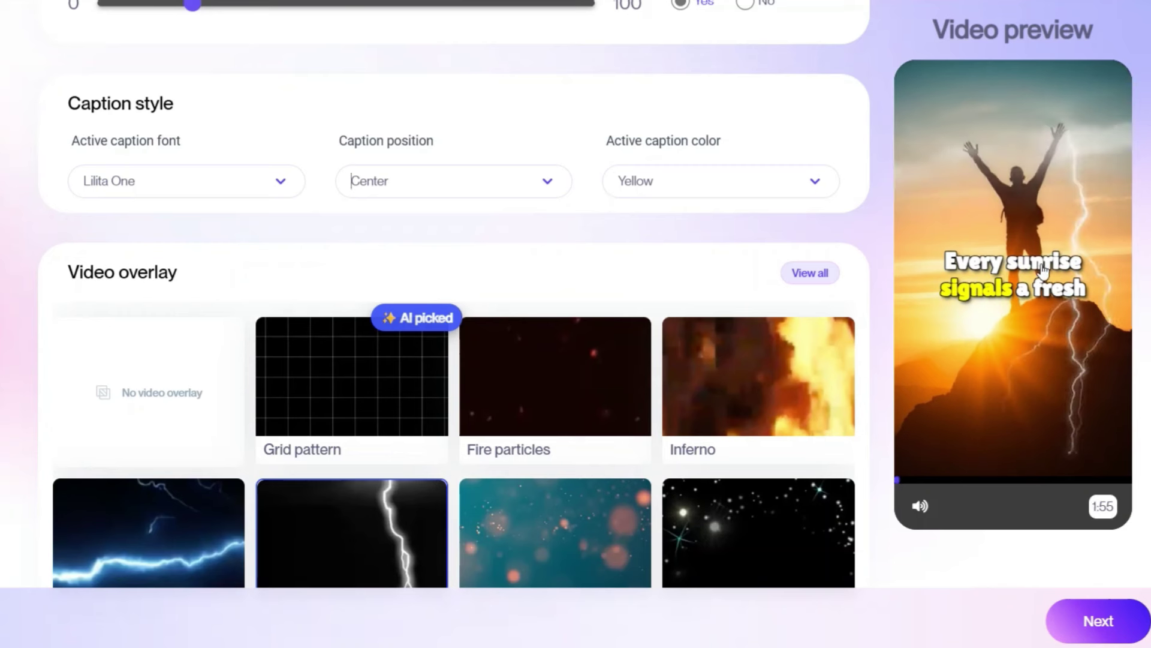
Try Red as the caption colour, then set it back to Yellow.
click(687, 190)
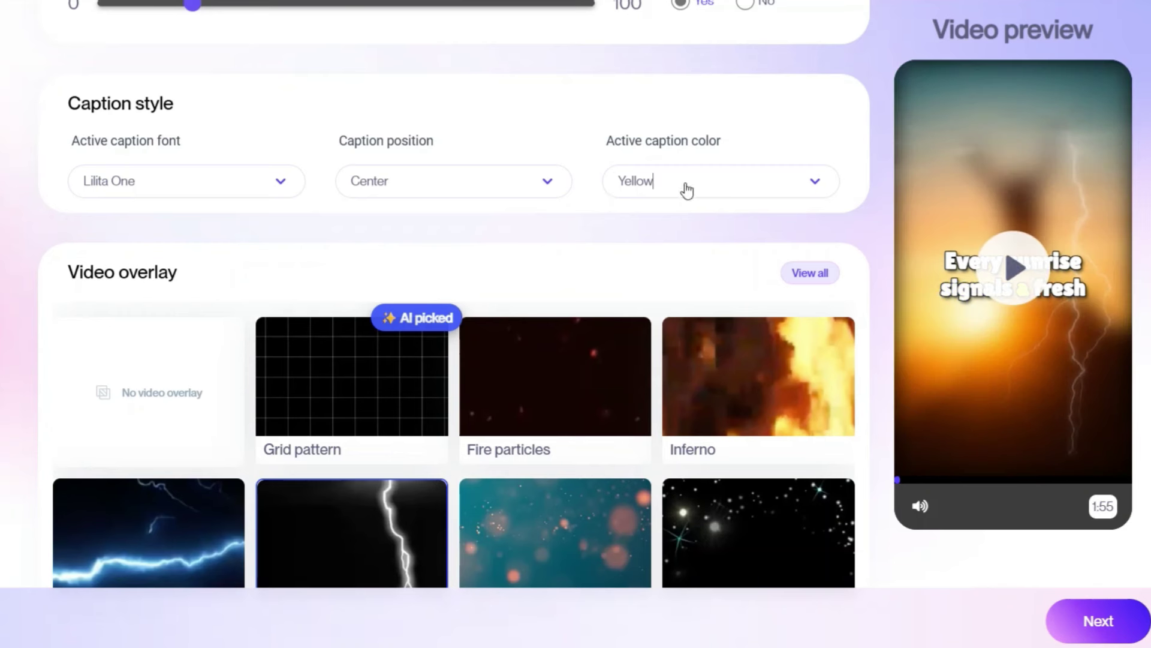
click(685, 261)
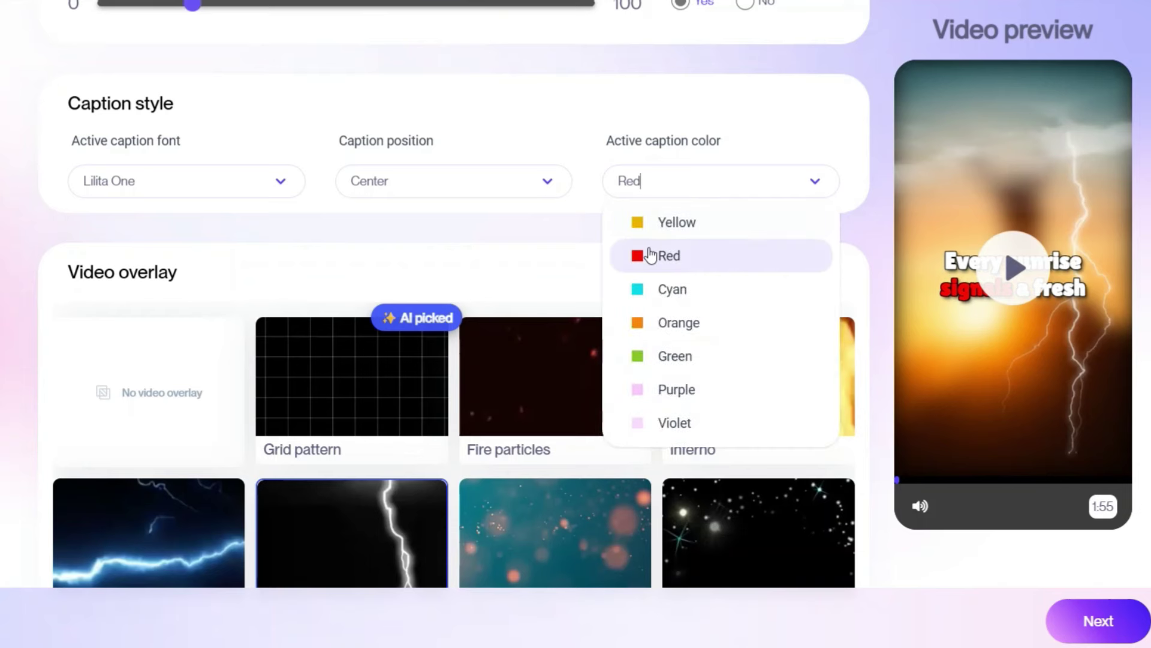
click(698, 233)
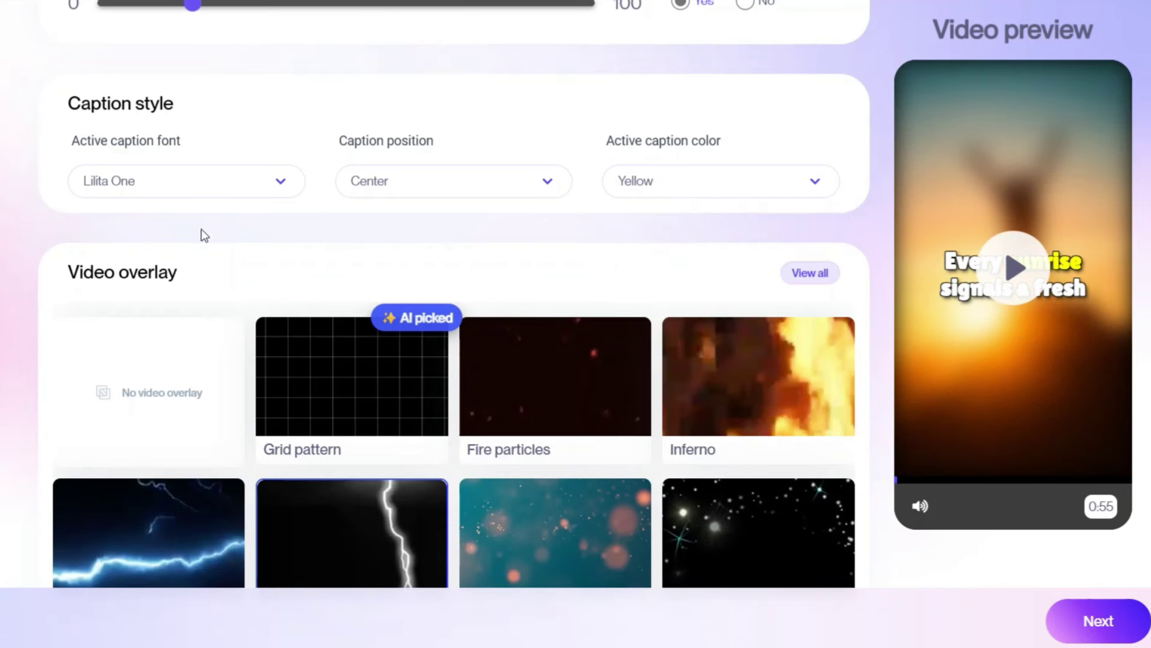
Replace the lightning overlay with the Fire particles overlay.
scroll(205, 235, down, 2)
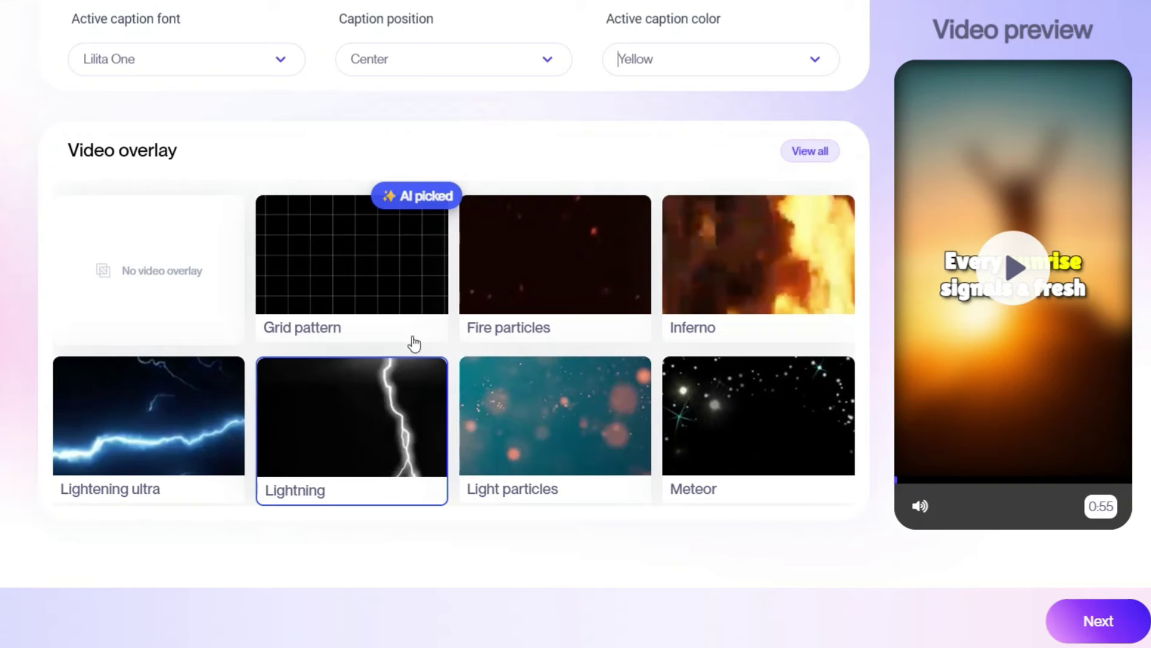
click(506, 289)
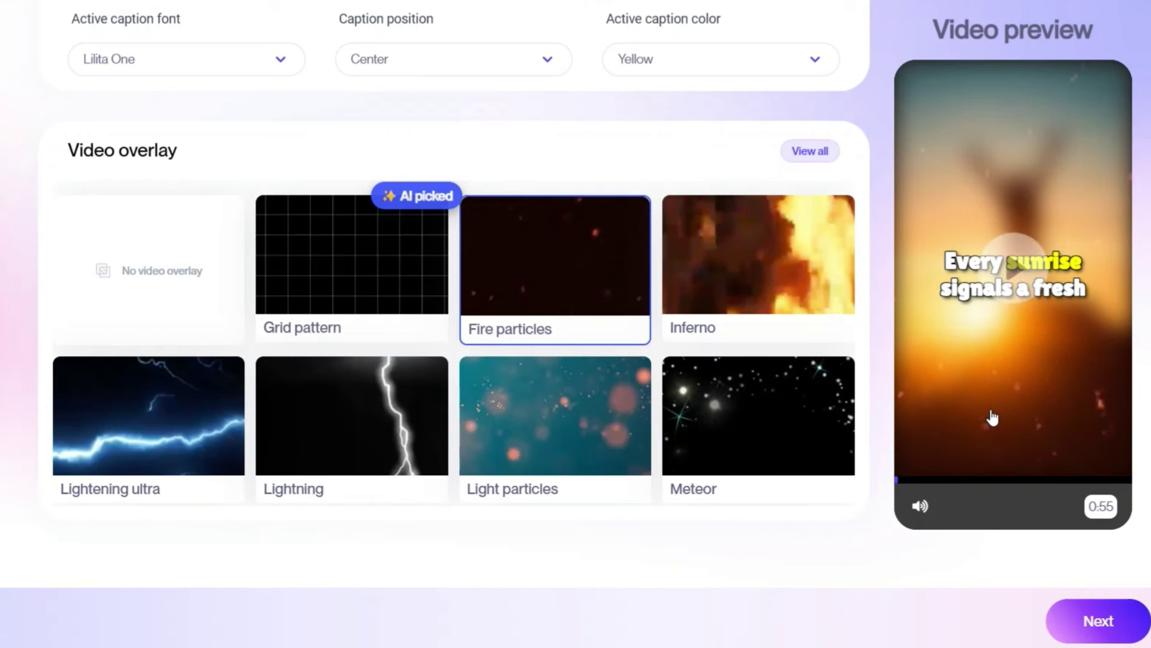
scroll(681, 360, up, 9)
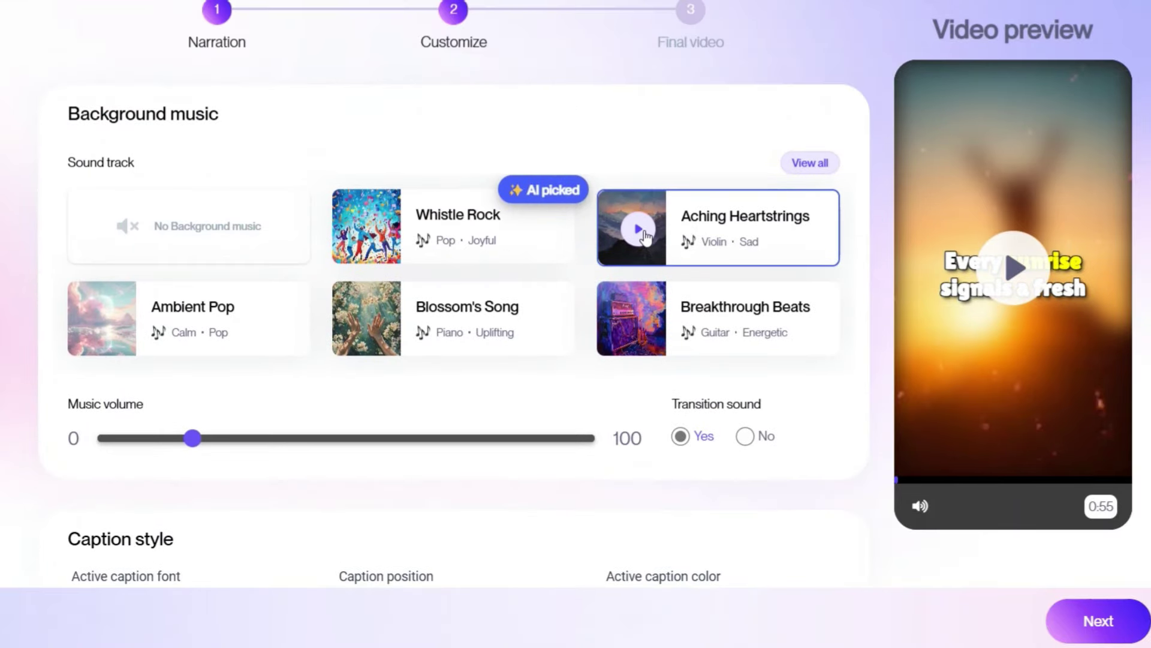
Scroll through the Customize settings to check narration, music, captions and overlay.
scroll(744, 436, down, 9)
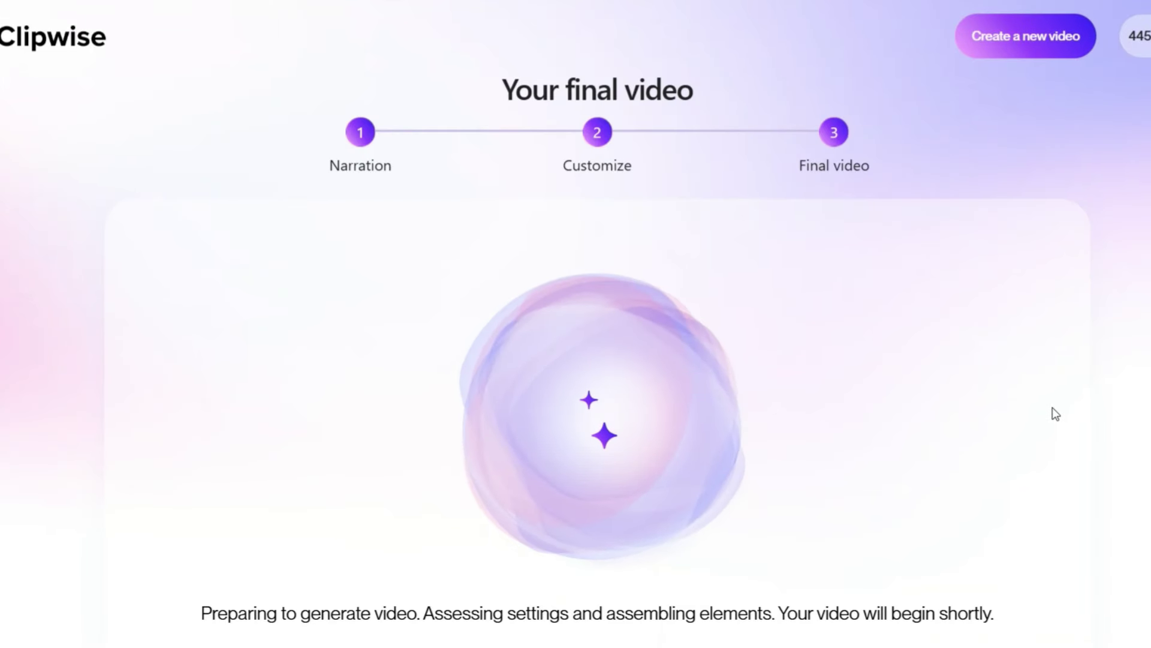
scroll(516, 390, down, 1)
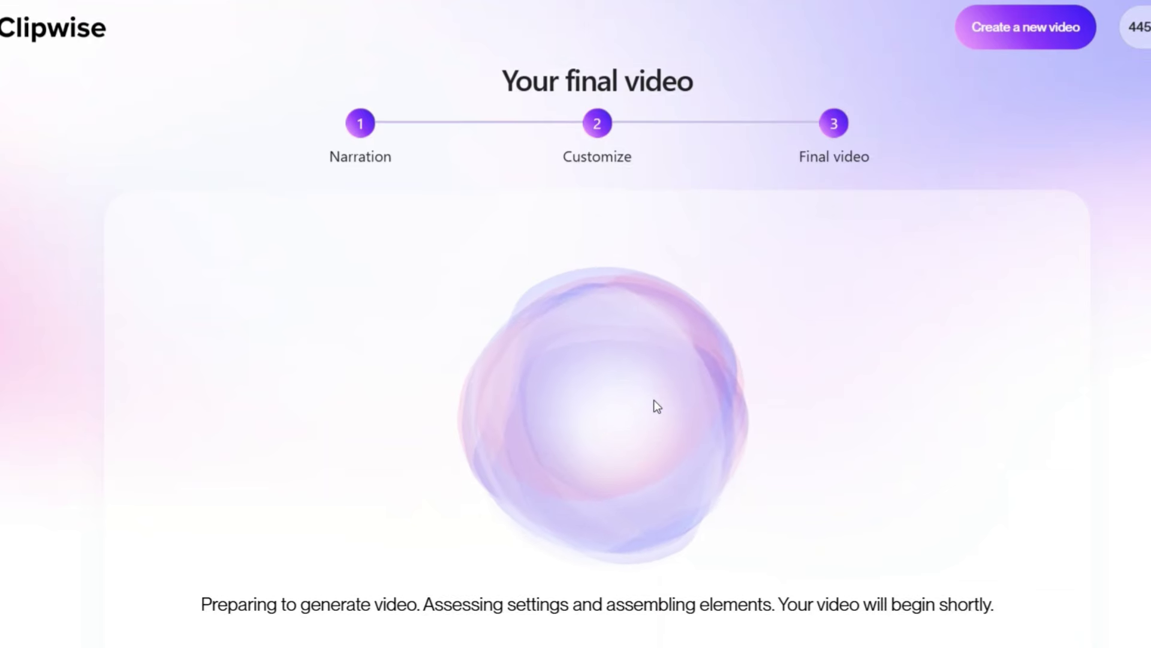